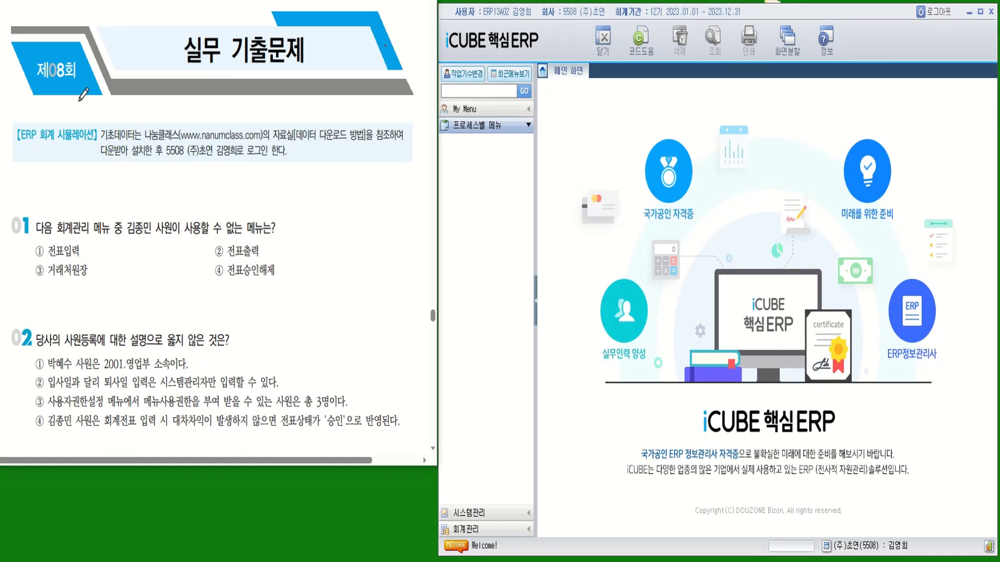
Underline the exam round, title and login details, circle 기초데이터, and underline question 1's phrase about unavailable menus on the question sheet
{"action": "left_click_drag", "start_coordinate": [48, 79], "coordinate": [65, 77]}
{"action": "left_click_drag", "start_coordinate": [190, 65], "coordinate": [301, 66]}
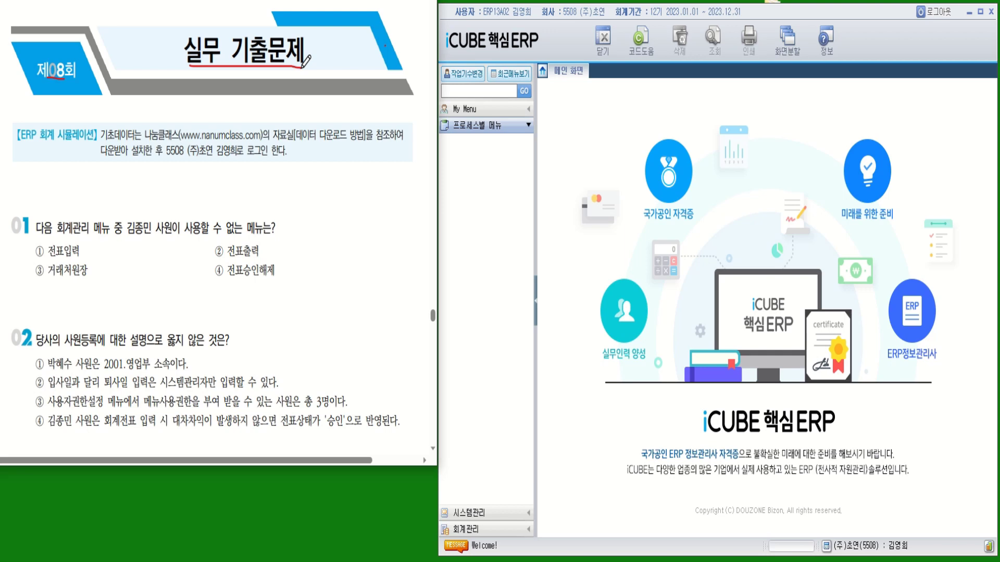
{"action": "left_click_drag", "start_coordinate": [33, 141], "coordinate": [130, 128]}
{"action": "left_click_drag", "start_coordinate": [165, 160], "coordinate": [244, 160]}
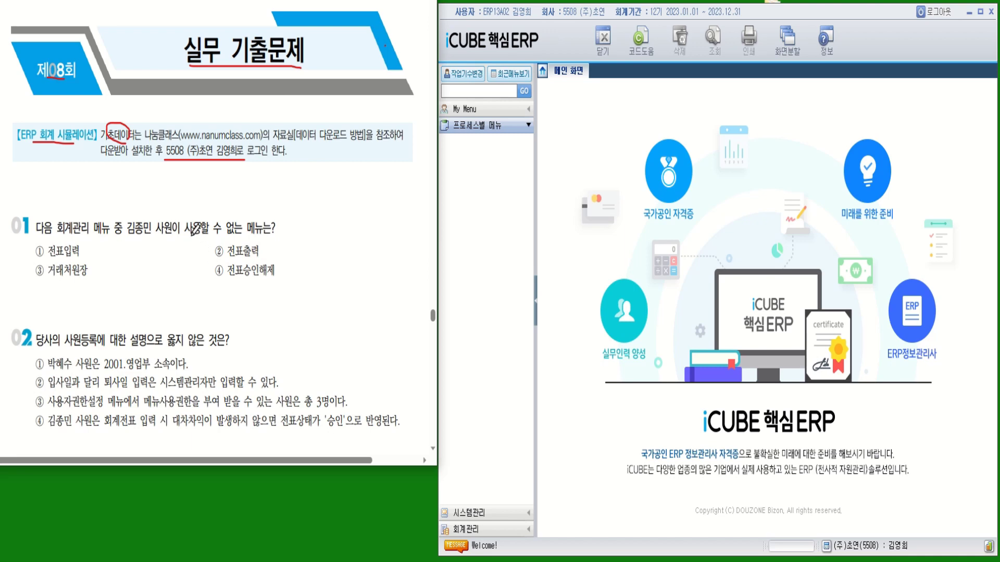
{"action": "left_click_drag", "start_coordinate": [192, 237], "coordinate": [262, 237]}
Open 사용자권한설정 under 시스템관리, set the module to A. 회계관리, and display the permitted menus of question 1's employee
{"action": "left_click", "coordinate": [489, 515]}
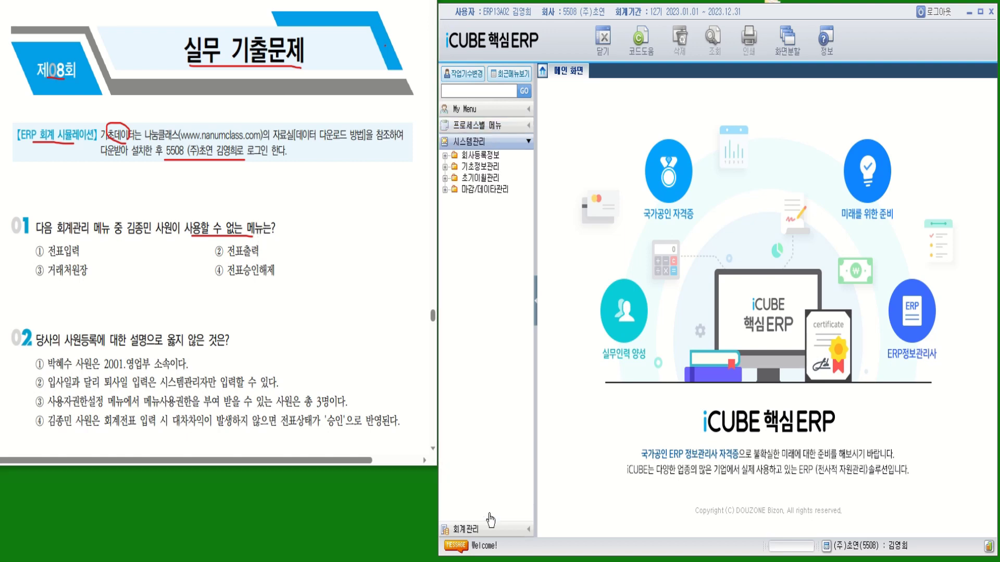
{"action": "left_click", "coordinate": [478, 157]}
{"action": "left_click", "coordinate": [477, 159]}
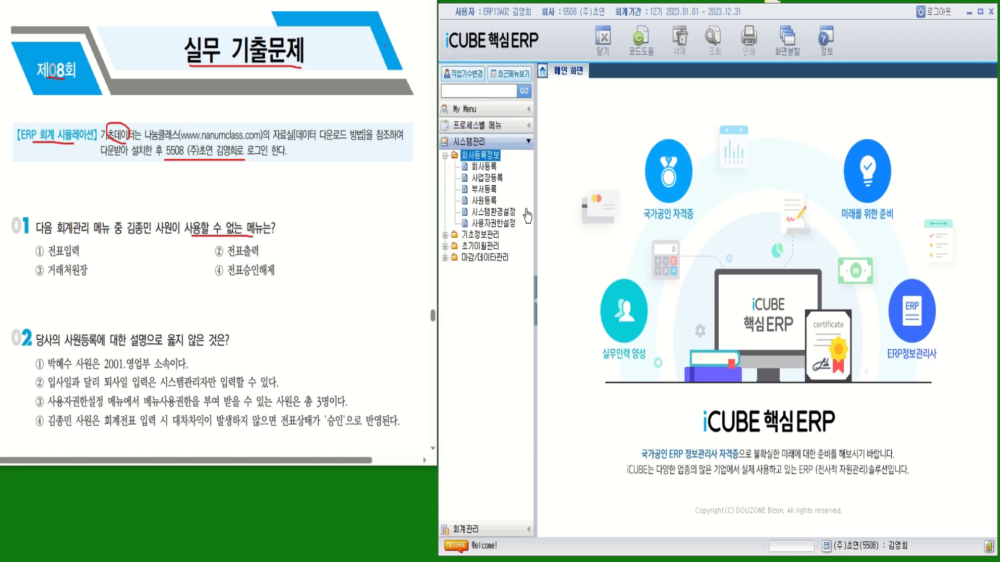
{"action": "left_click", "coordinate": [502, 224]}
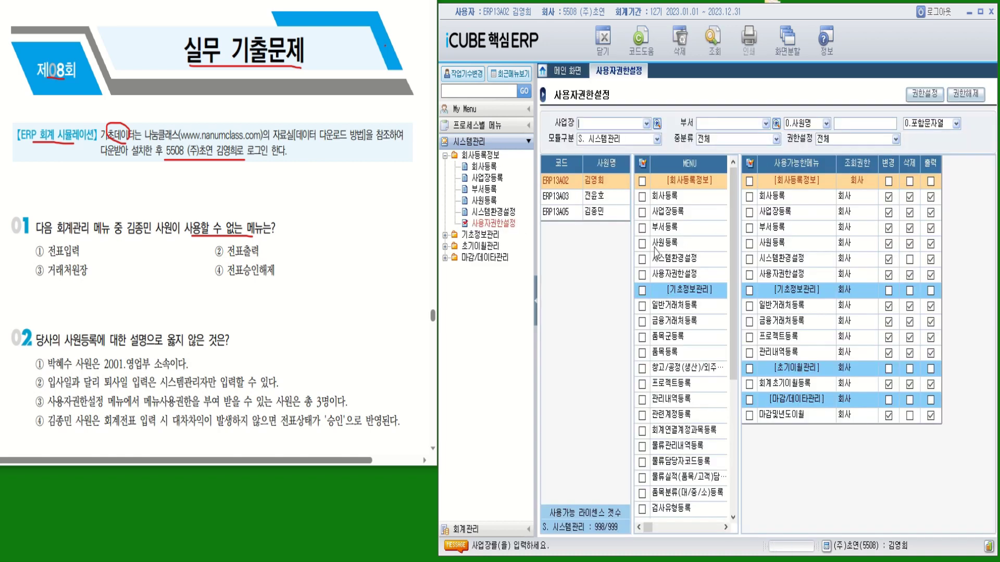
{"action": "left_click", "coordinate": [657, 139]}
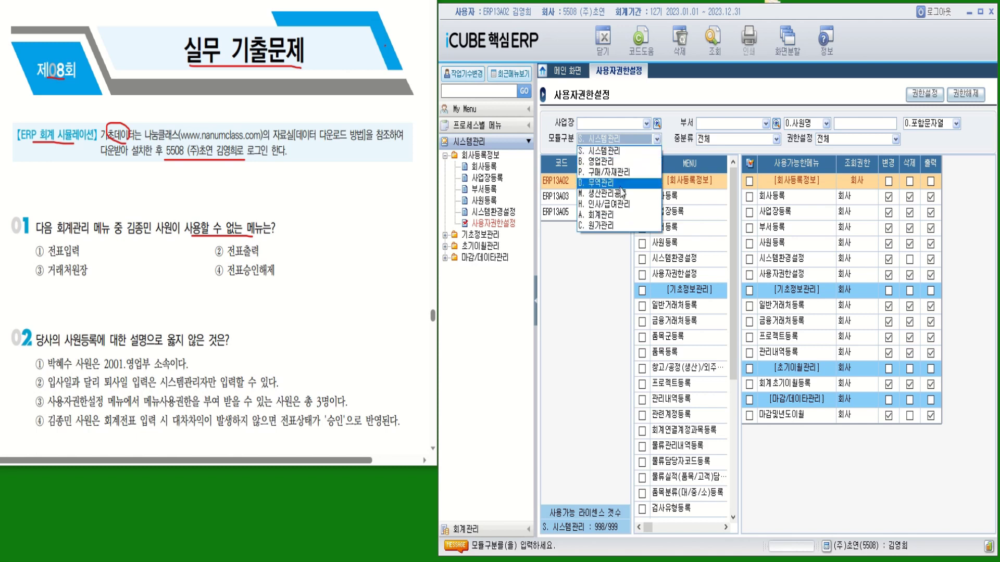
{"action": "left_click", "coordinate": [599, 215]}
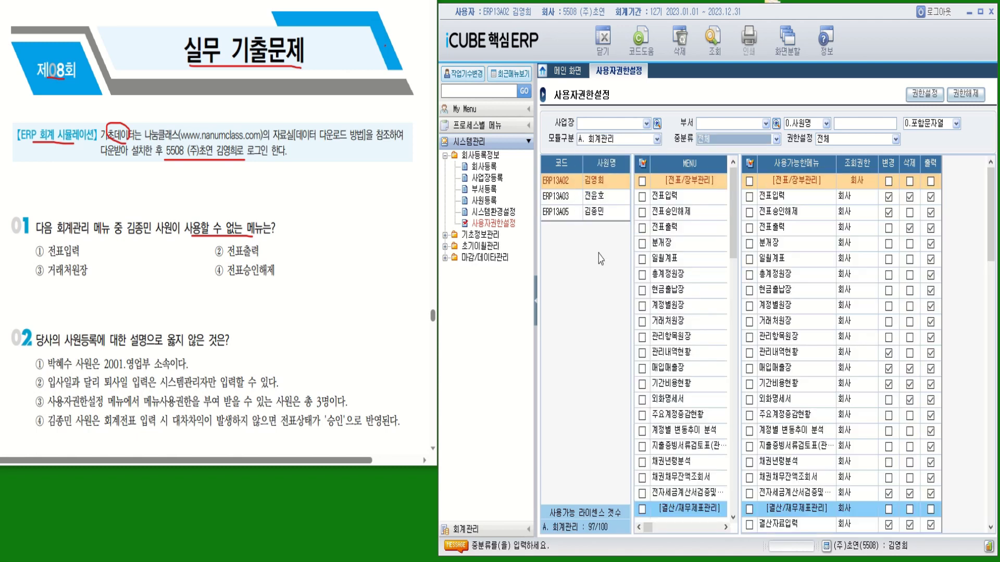
{"action": "left_click", "coordinate": [601, 215]}
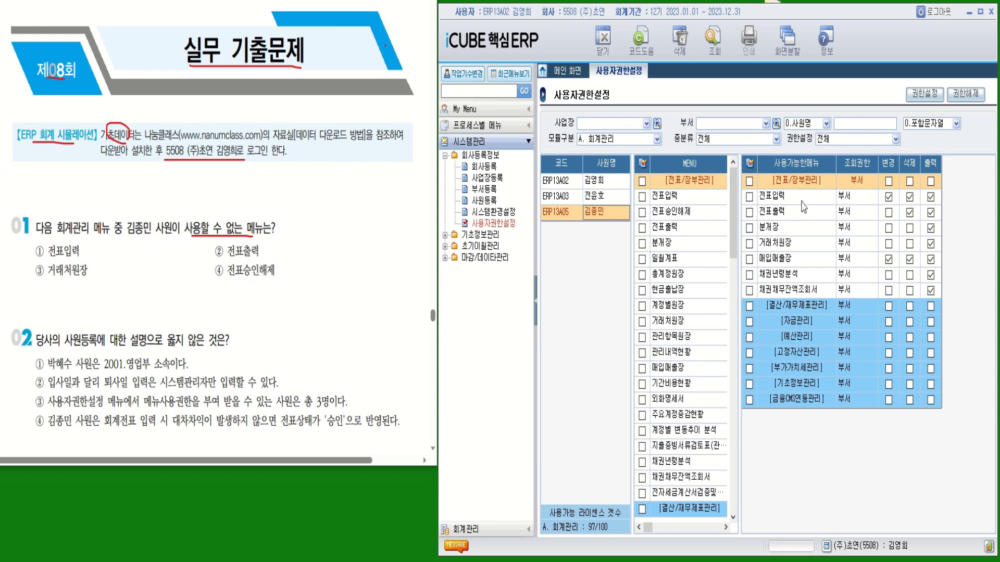
Tick choices ①, ② and ③ of question 1 as usable menus and mark ④ 전표승인해제 as the answer
{"action": "left_click_drag", "start_coordinate": [94, 248], "coordinate": [105, 248]}
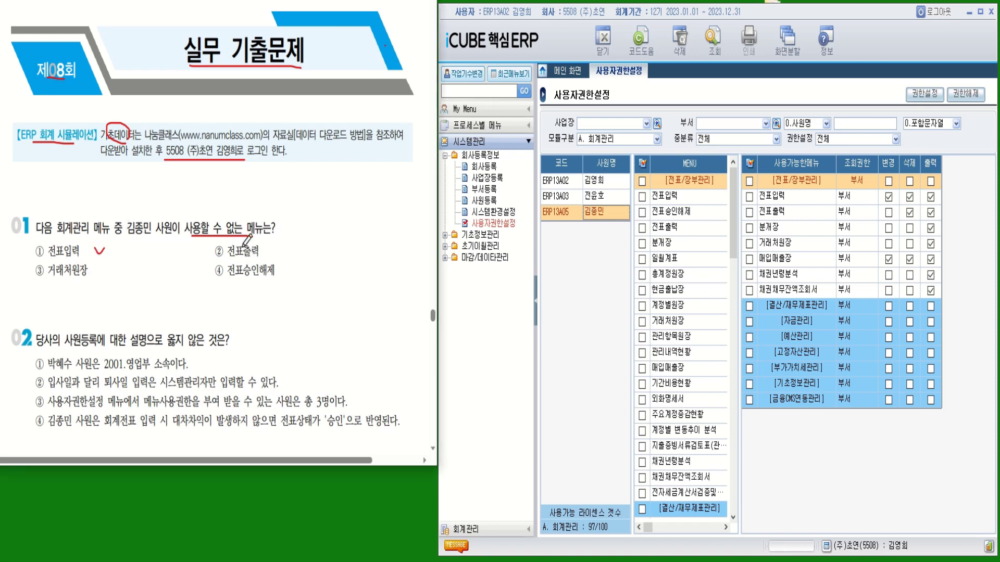
{"action": "left_click_drag", "start_coordinate": [279, 243], "coordinate": [292, 241]}
{"action": "mouse_move", "coordinate": [104, 265]}
{"action": "left_mouse_down"}
{"action": "mouse_move", "coordinate": [109, 274]}
{"action": "mouse_move", "coordinate": [116, 265]}
{"action": "left_mouse_up"}
{"action": "mouse_move", "coordinate": [204, 258]}
{"action": "left_mouse_down"}
{"action": "mouse_move", "coordinate": [229, 271]}
{"action": "mouse_move", "coordinate": [245, 263]}
{"action": "left_mouse_up"}
Open 사원등록, clear the department range to list all employees, and select the employee named in question 2's choice ①
{"action": "left_click", "coordinate": [493, 203]}
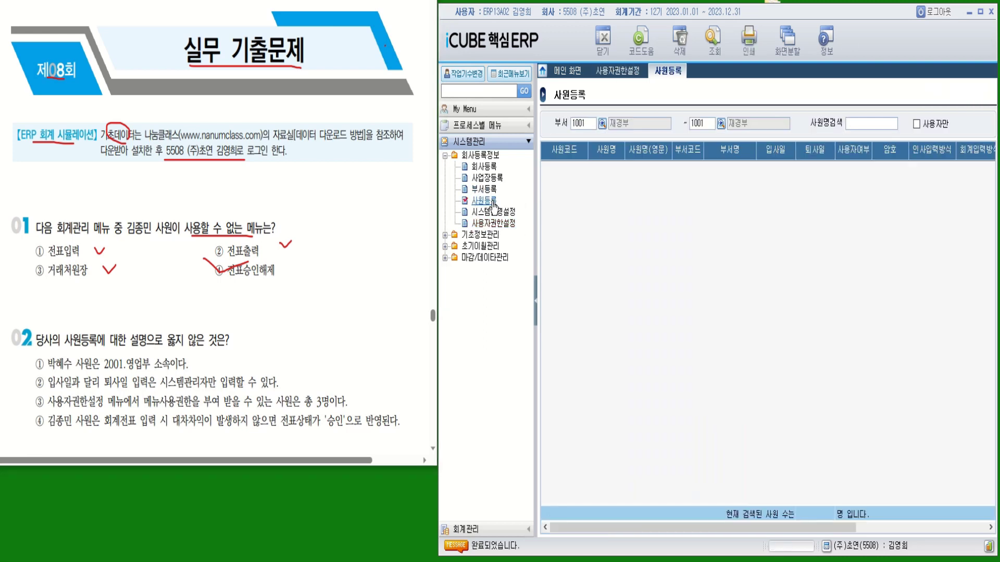
{"action": "left_click", "coordinate": [592, 125]}
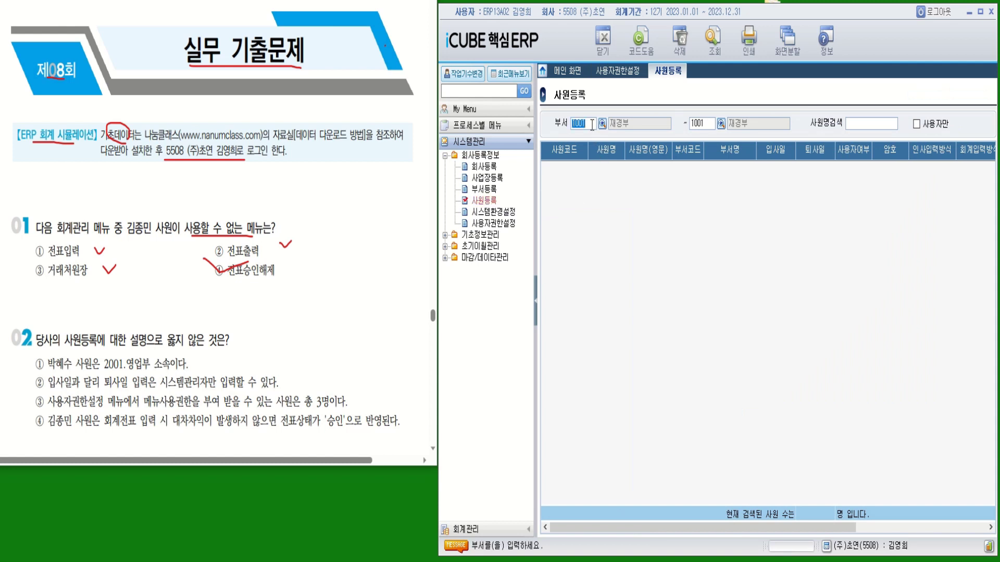
{"action": "key", "text": "BackSpace"}
{"action": "left_click", "coordinate": [709, 123]}
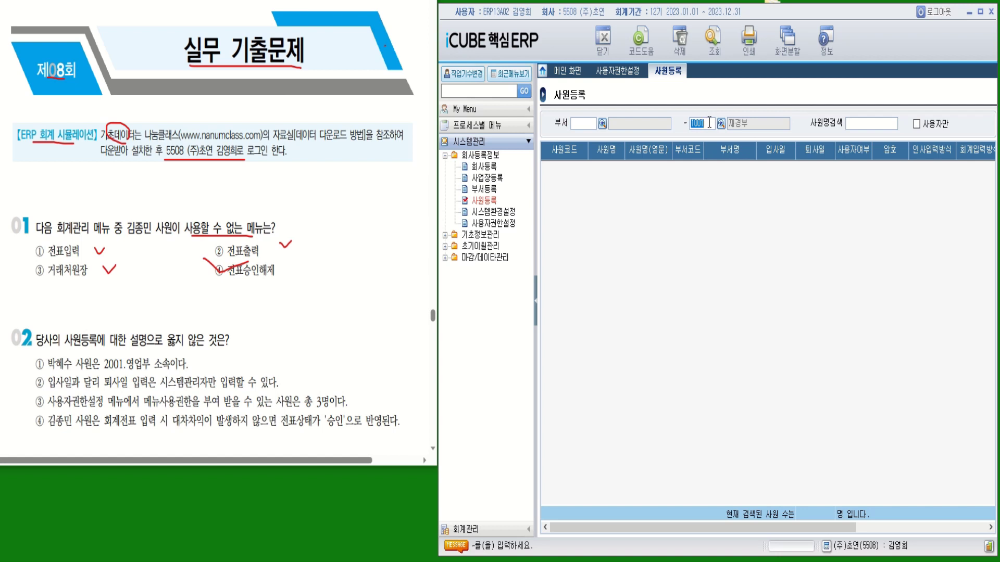
{"action": "key", "text": "BackSpace"}
{"action": "key", "text": "F12"}
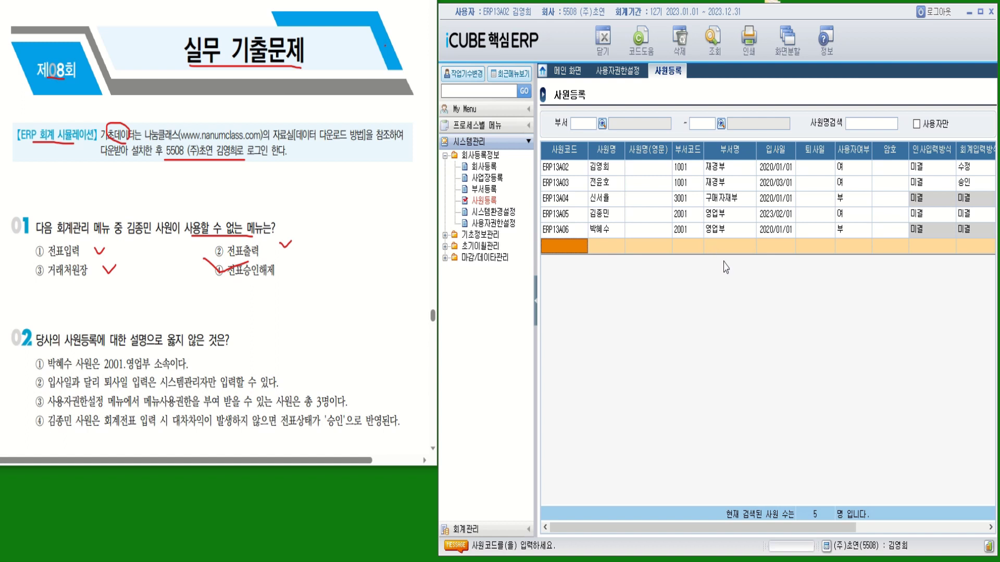
{"action": "left_click", "coordinate": [605, 236]}
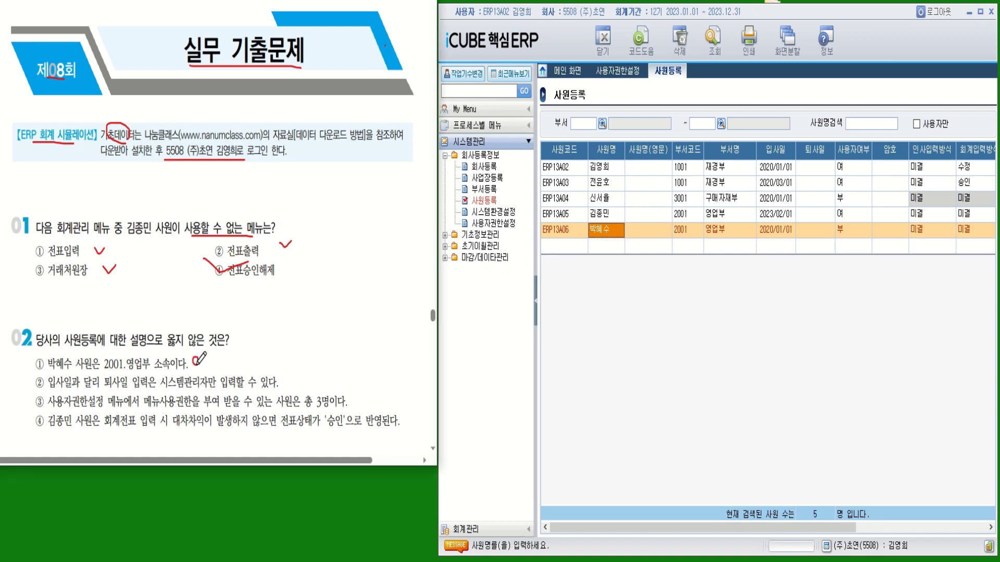
Underline 않은 것은 in question 2, circle-mark choices ① and ② as correct, and underline 총 3명이다 and 메뉴사용권한 in choice ③
{"action": "left_click_drag", "start_coordinate": [189, 350], "coordinate": [218, 351]}
{"action": "left_click_drag", "start_coordinate": [284, 388], "coordinate": [286, 380]}
{"action": "left_click_drag", "start_coordinate": [305, 410], "coordinate": [362, 410]}
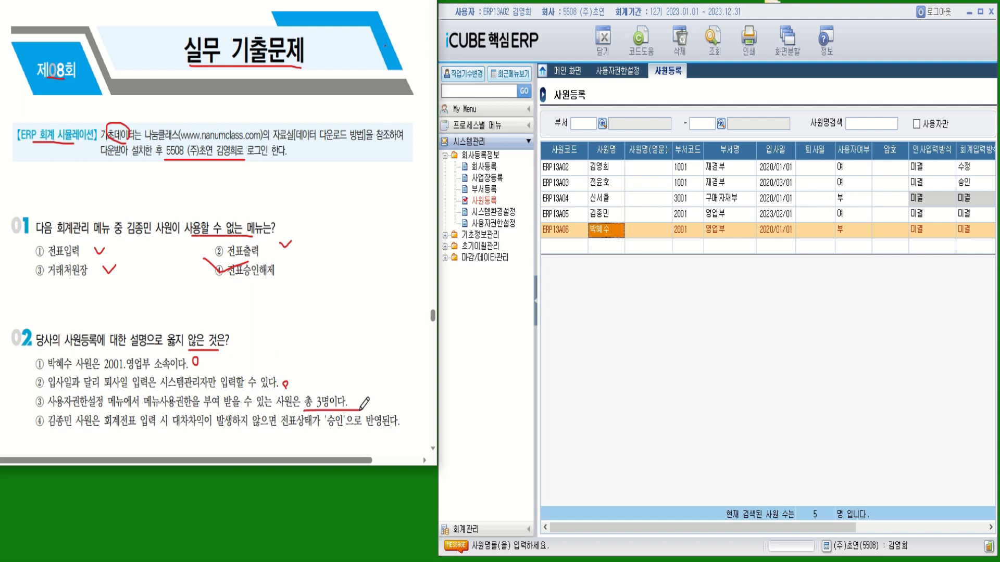
{"action": "left_click_drag", "start_coordinate": [143, 410], "coordinate": [200, 414]}
Log out, view the employees selectable in the login code lookup, and log back in as the same employee of company 5508
{"action": "left_click", "coordinate": [940, 21]}
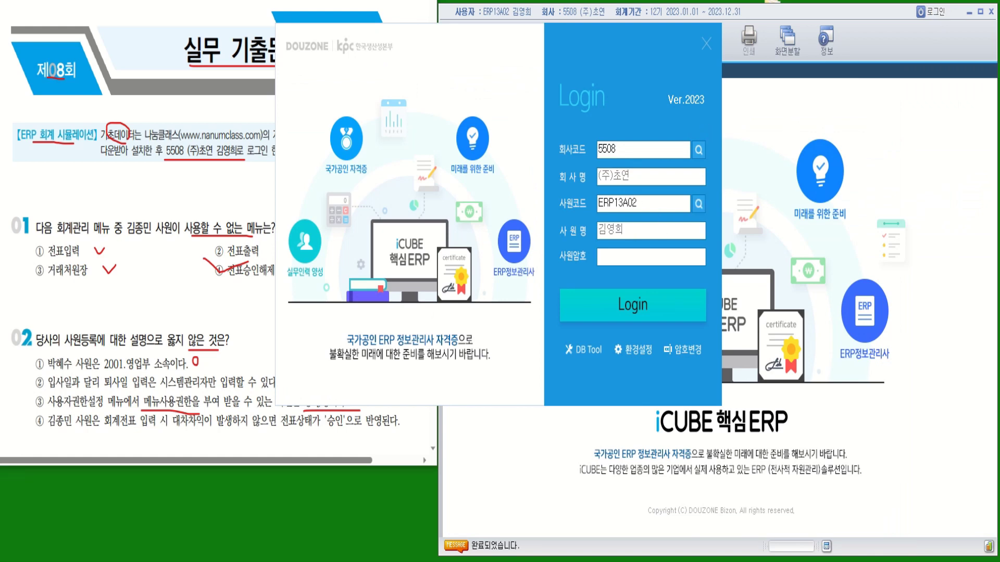
{"action": "left_click", "coordinate": [698, 204]}
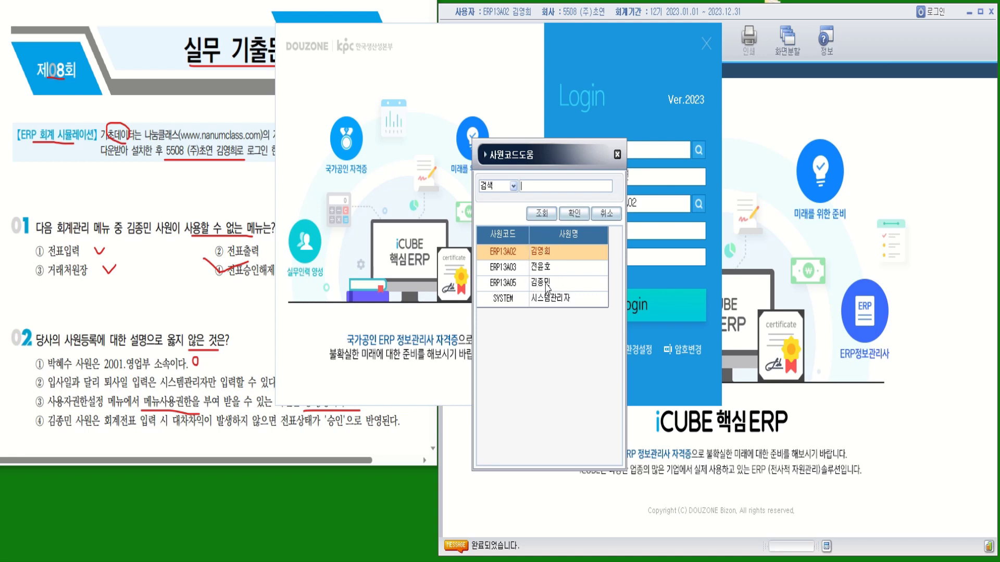
{"action": "double_click", "coordinate": [557, 256]}
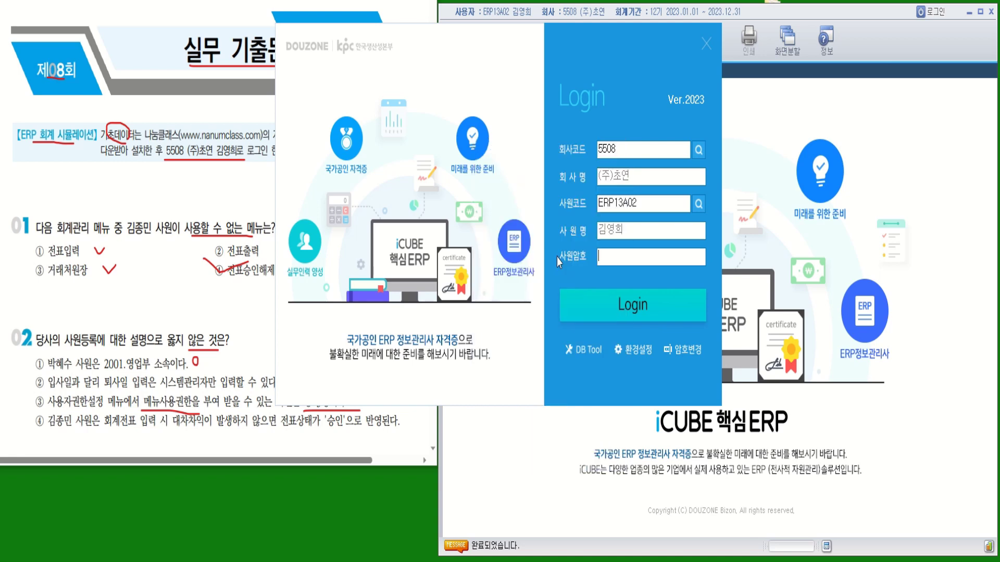
{"action": "left_click", "coordinate": [633, 311]}
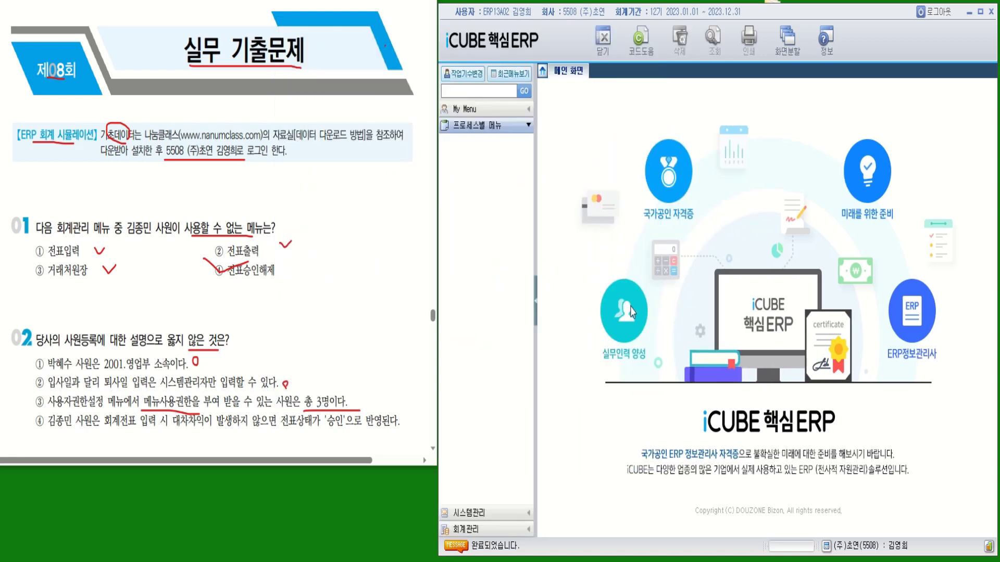
Reopen 사원등록, list the employees of all departments by clearing the department range, and check their 사용자여부 column
{"action": "left_click", "coordinate": [509, 518]}
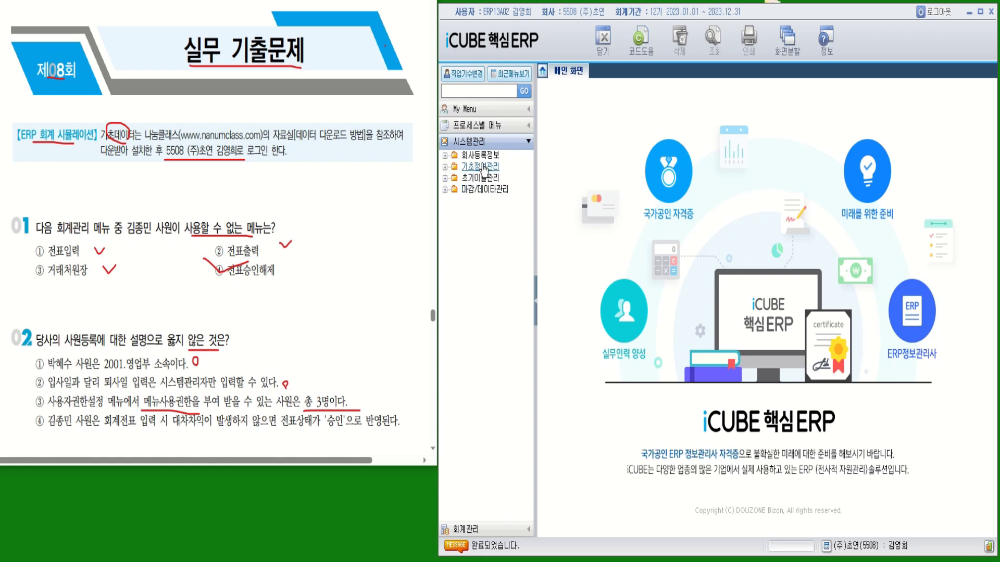
{"action": "left_click", "coordinate": [479, 155]}
{"action": "left_click", "coordinate": [513, 203]}
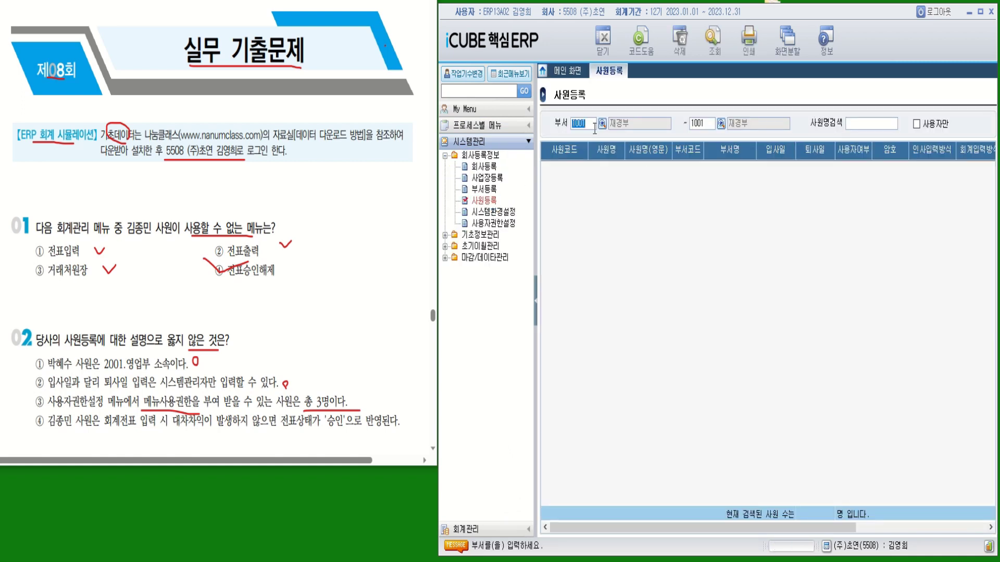
{"action": "key", "text": "BackSpace"}
{"action": "key", "text": "Tab"}
{"action": "key", "text": "BackSpace"}
{"action": "key", "text": "Tab"}
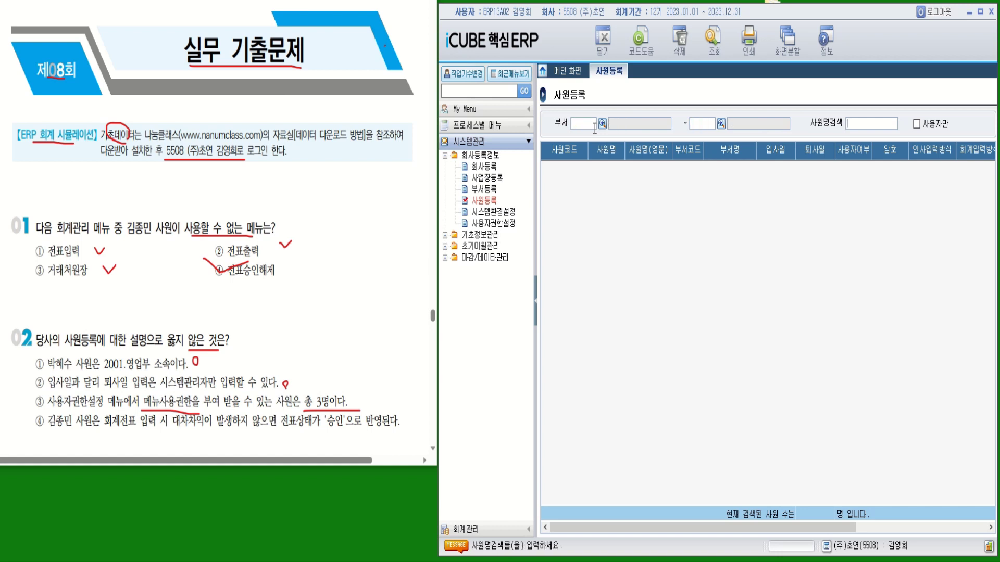
{"action": "left_click", "coordinate": [714, 39]}
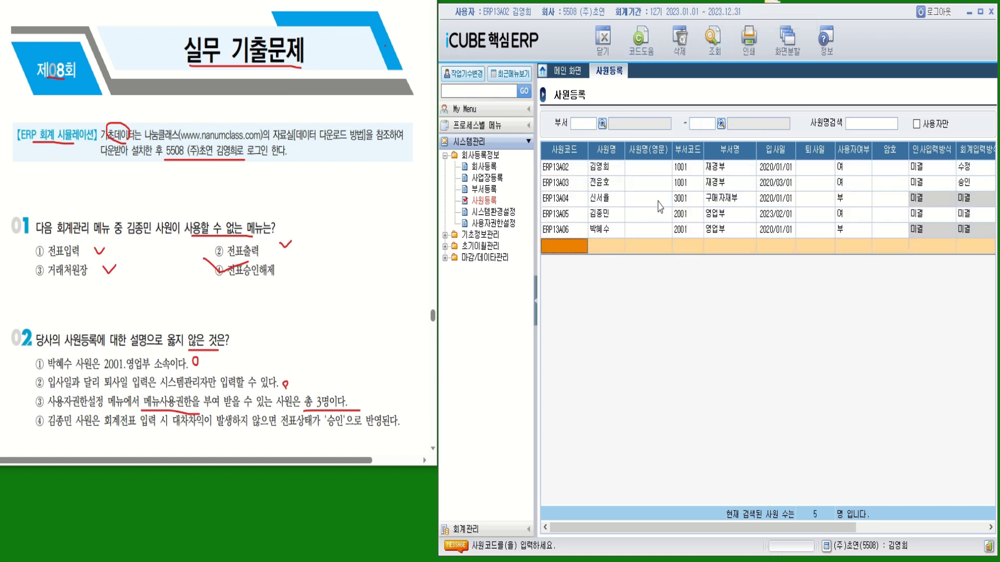
{"action": "left_click", "coordinate": [815, 173]}
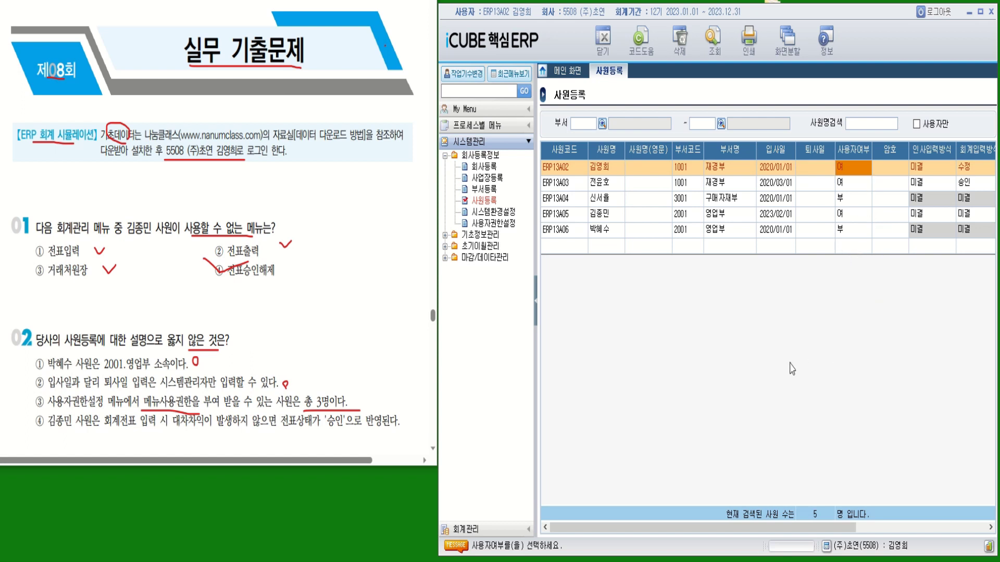
Mark question 2's choice ③ as correct, check the 회계입력방식 of the employee in choice ④, and tick ④ as the answer
{"action": "left_click_drag", "start_coordinate": [359, 397], "coordinate": [362, 399]}
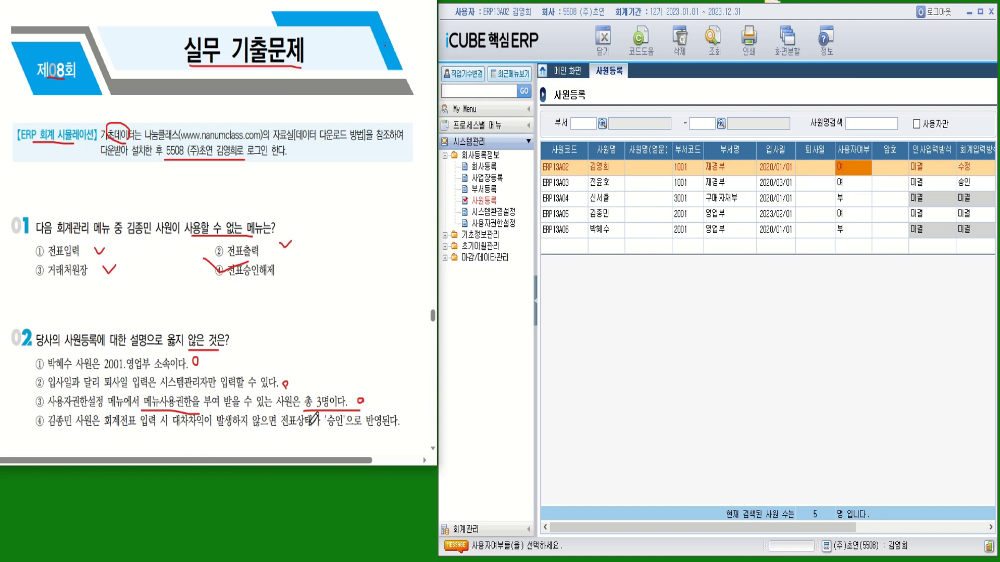
{"action": "left_click_drag", "start_coordinate": [326, 430], "coordinate": [386, 430]}
{"action": "left_click", "coordinate": [618, 216]}
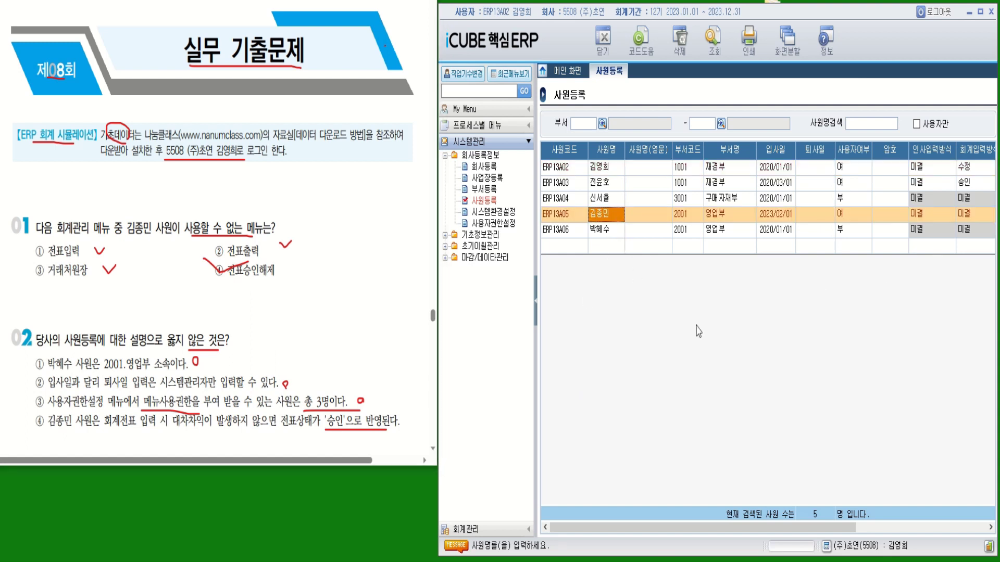
{"action": "left_click", "coordinate": [535, 300]}
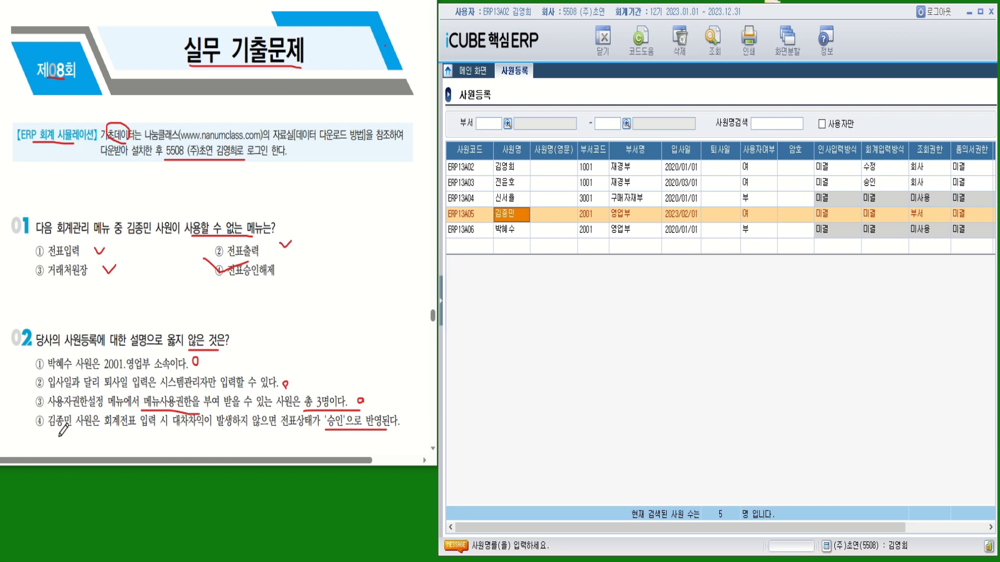
{"action": "left_click_drag", "start_coordinate": [23, 408], "coordinate": [55, 418]}
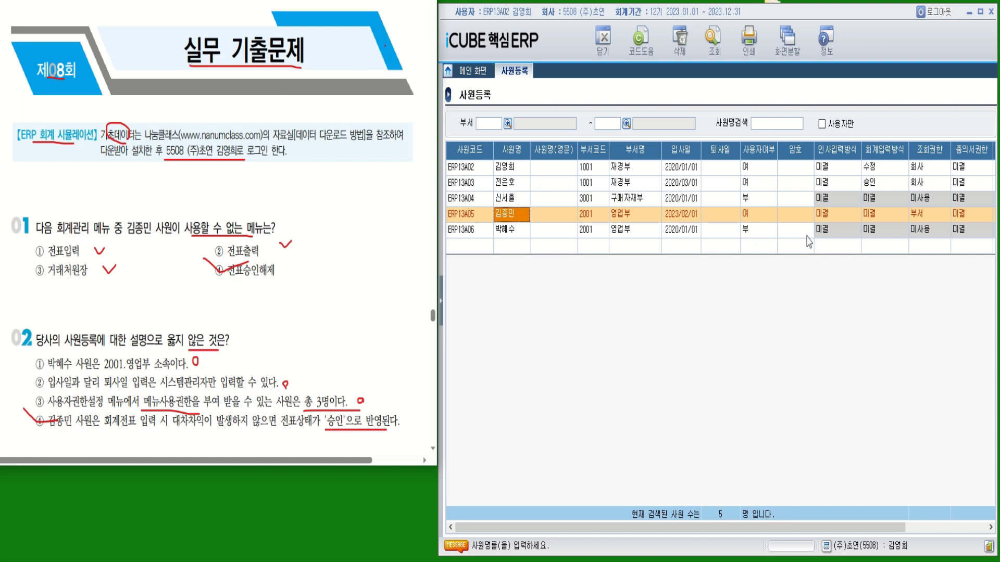
In question 3, circle 차감, underline 11100.대손충당금, and underline and tick ④ 11000.받을어음 as the answer
{"action": "scroll", "coordinate": [216, 234], "scroll_direction": "down", "scroll_amount": 10}
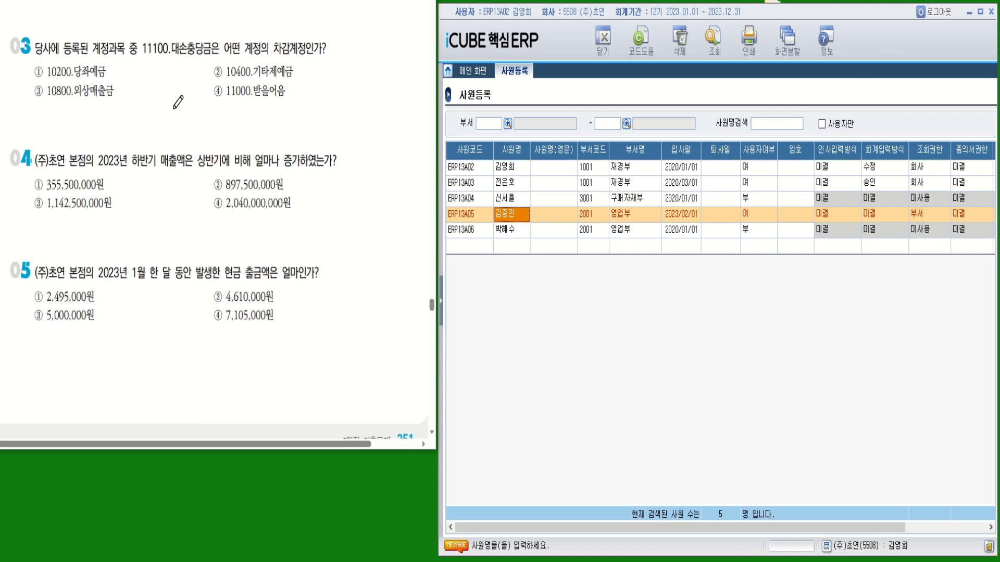
{"action": "mouse_move", "coordinate": [278, 43]}
{"action": "left_mouse_down"}
{"action": "mouse_move", "coordinate": [287, 59]}
{"action": "mouse_move", "coordinate": [268, 57]}
{"action": "left_mouse_up"}
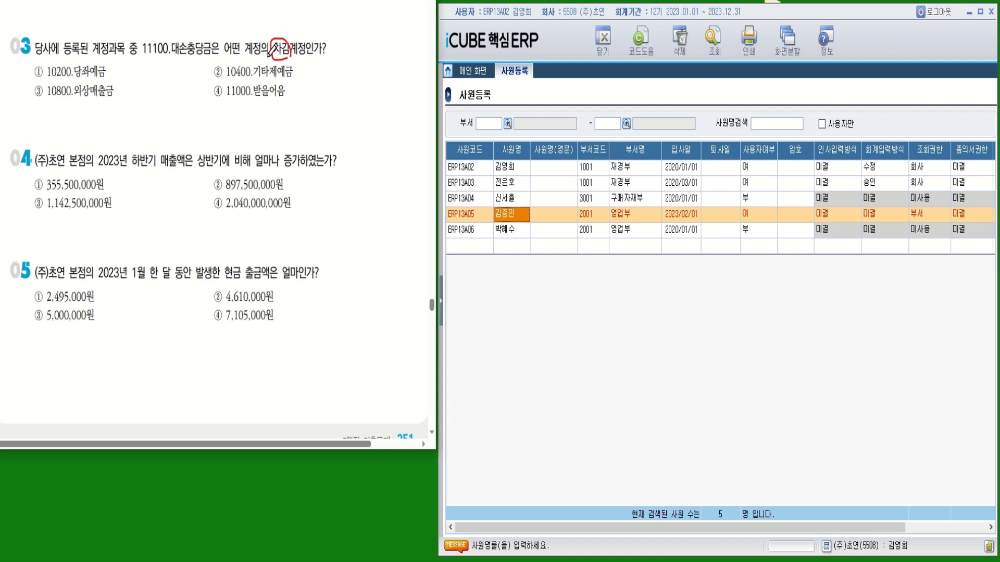
{"action": "left_click_drag", "start_coordinate": [162, 59], "coordinate": [215, 60]}
{"action": "left_click_drag", "start_coordinate": [214, 101], "coordinate": [282, 100]}
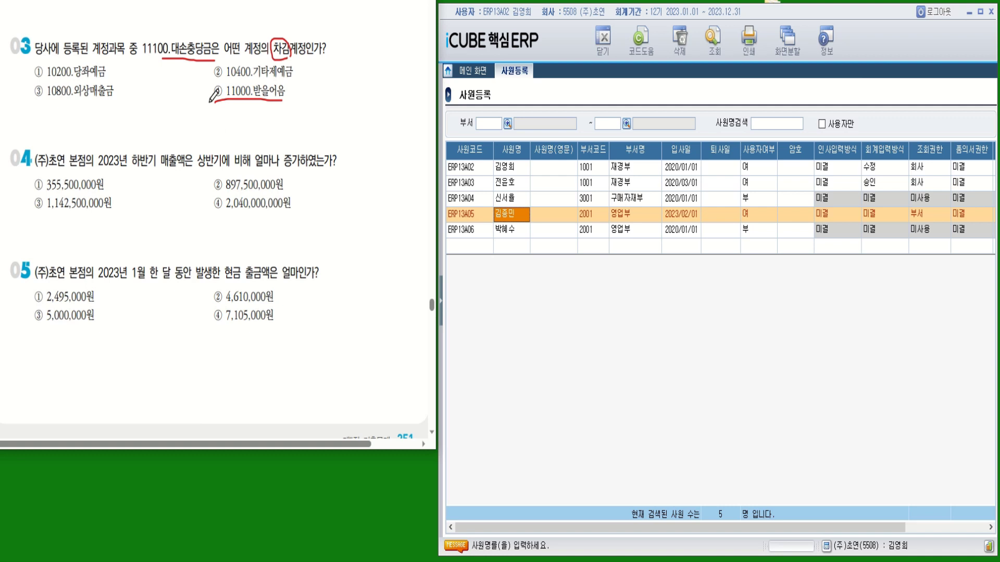
{"action": "mouse_move", "coordinate": [209, 78]}
{"action": "left_mouse_down"}
{"action": "mouse_move", "coordinate": [216, 96]}
{"action": "mouse_move", "coordinate": [224, 79]}
{"action": "left_mouse_up"}
Open 계정과목등록 under 회계관리's 기초정보관리 and expand the 당좌자산(101 - 145) accounts
{"action": "left_click", "coordinate": [441, 307]}
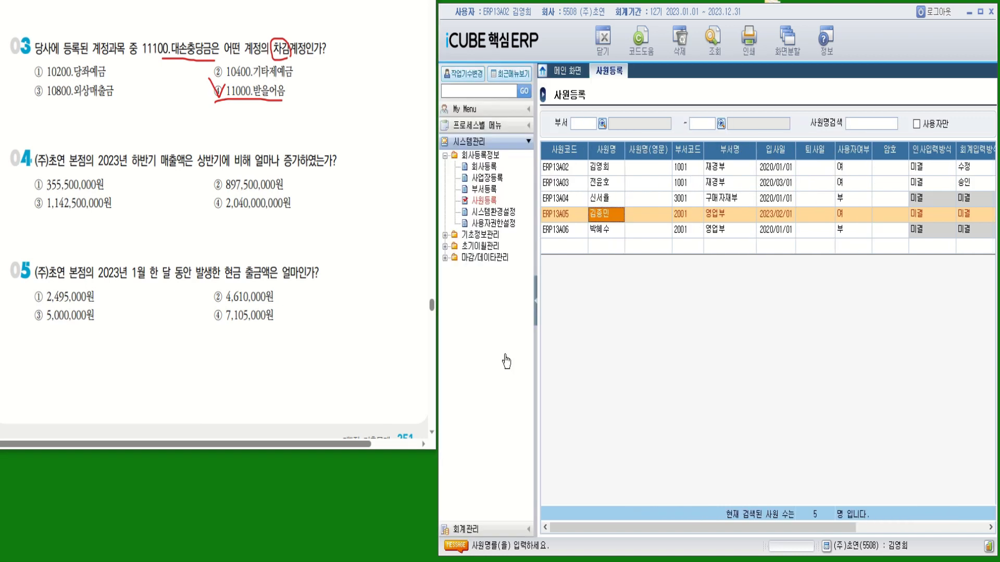
{"action": "left_click", "coordinate": [508, 531]}
{"action": "left_click", "coordinate": [497, 252]}
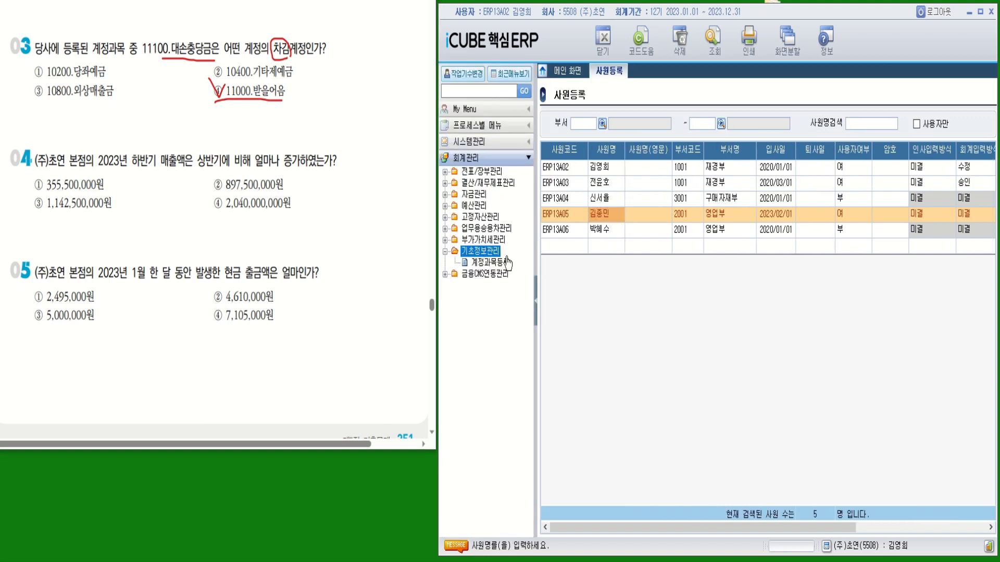
{"action": "left_click", "coordinate": [504, 262]}
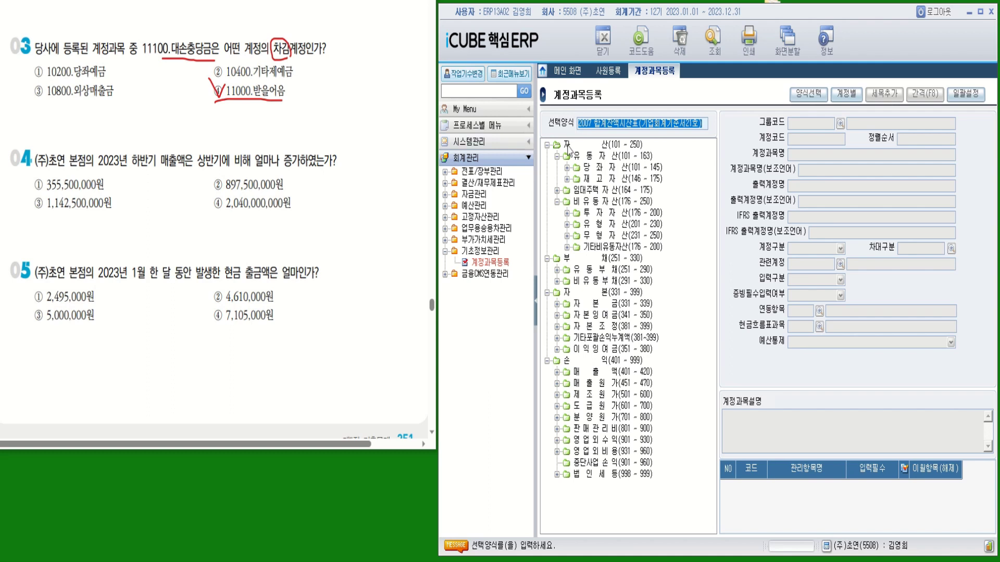
{"action": "double_click", "coordinate": [604, 166]}
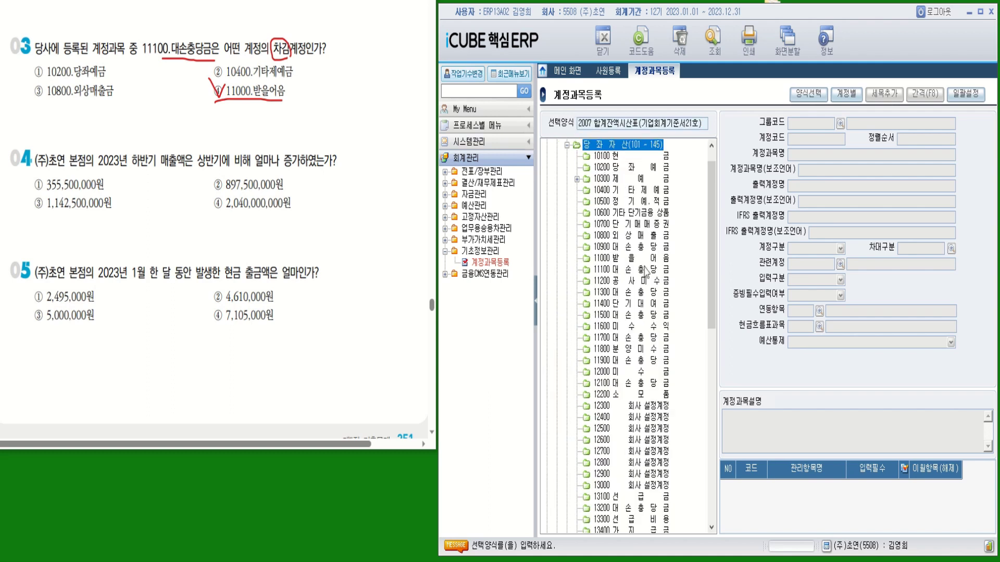
Check the 관련계정 of account 11100.대손충당금, and in question 4 underline 하반기 and the 상반기 comparison and circle 증가하였는가
{"action": "left_click", "coordinate": [610, 273]}
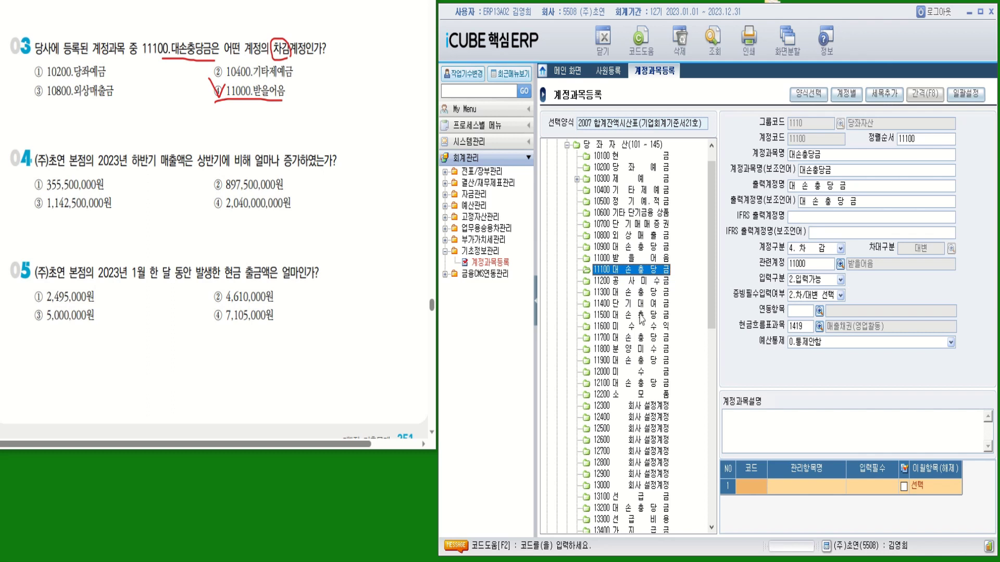
{"action": "mouse_move", "coordinate": [127, 173]}
{"action": "left_mouse_down"}
{"action": "mouse_move", "coordinate": [334, 172]}
{"action": "mouse_move", "coordinate": [323, 147]}
{"action": "mouse_move", "coordinate": [331, 168]}
{"action": "left_mouse_up"}
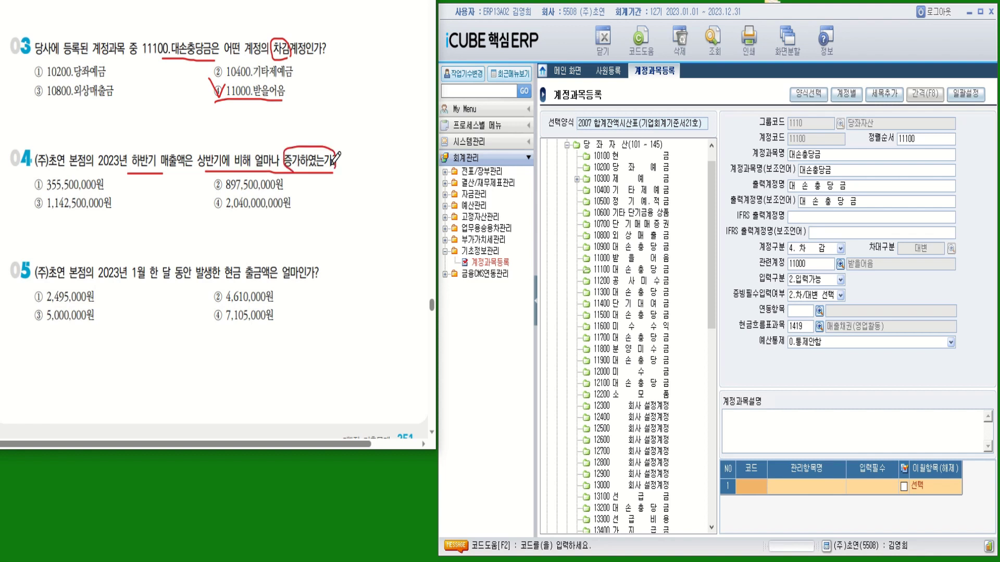
Query the 반기별 기간별손익계산서 from 상반기 to 하반기, and underline and tick ③ 1,142,500,000원 as question 4's answer
{"action": "double_click", "coordinate": [483, 183]}
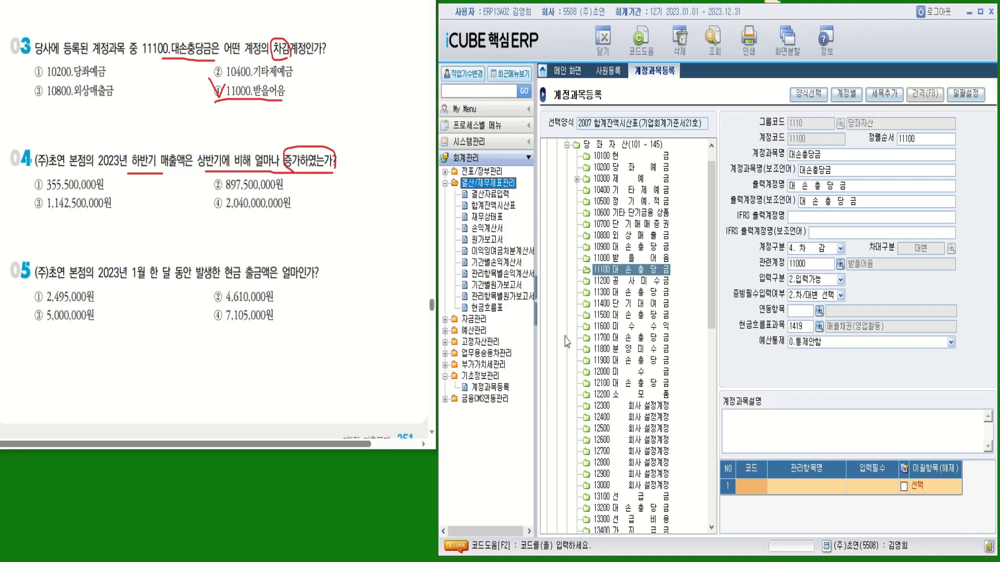
{"action": "double_click", "coordinate": [500, 263]}
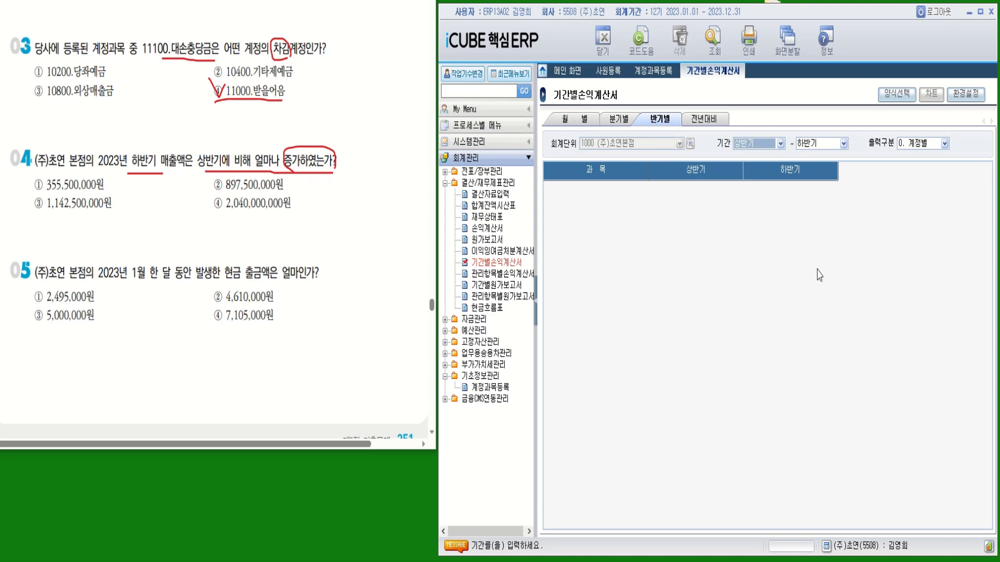
{"action": "left_click", "coordinate": [713, 38]}
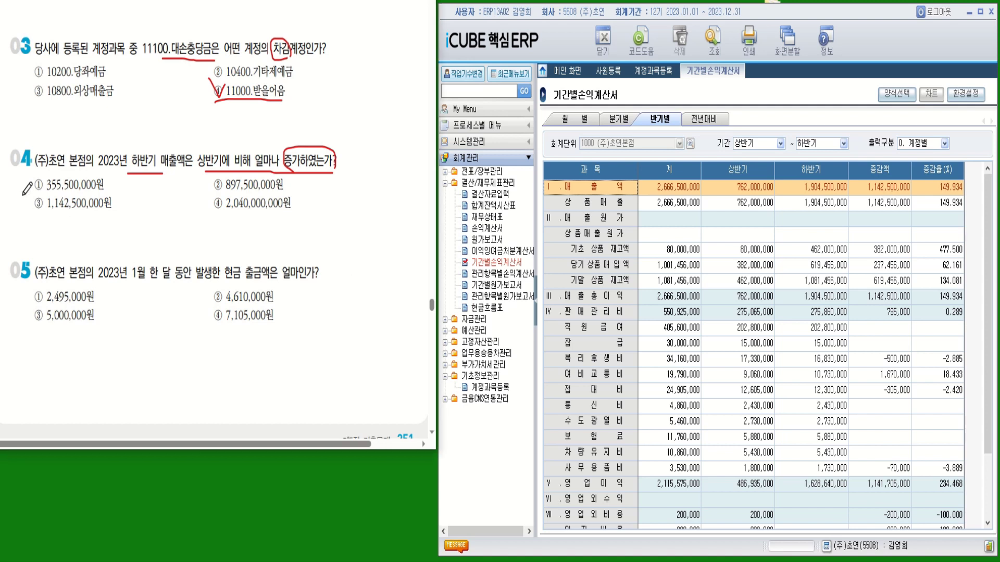
{"action": "mouse_move", "coordinate": [23, 196]}
{"action": "left_mouse_down"}
{"action": "mouse_move", "coordinate": [53, 189]}
{"action": "mouse_move", "coordinate": [124, 215]}
{"action": "left_mouse_up"}
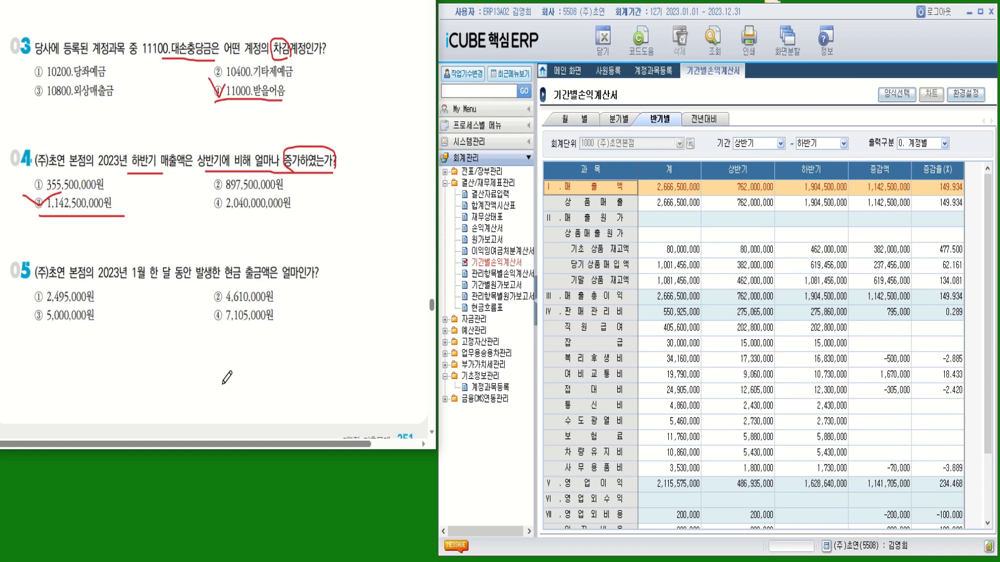
In question 5, circle 1월 and underline 현금 출금액은 얼마인가, and open 현금출납장 under 전표/장부관리
{"action": "mouse_move", "coordinate": [137, 284]}
{"action": "left_mouse_down"}
{"action": "mouse_move", "coordinate": [135, 260]}
{"action": "mouse_move", "coordinate": [151, 280]}
{"action": "mouse_move", "coordinate": [318, 280]}
{"action": "left_mouse_up"}
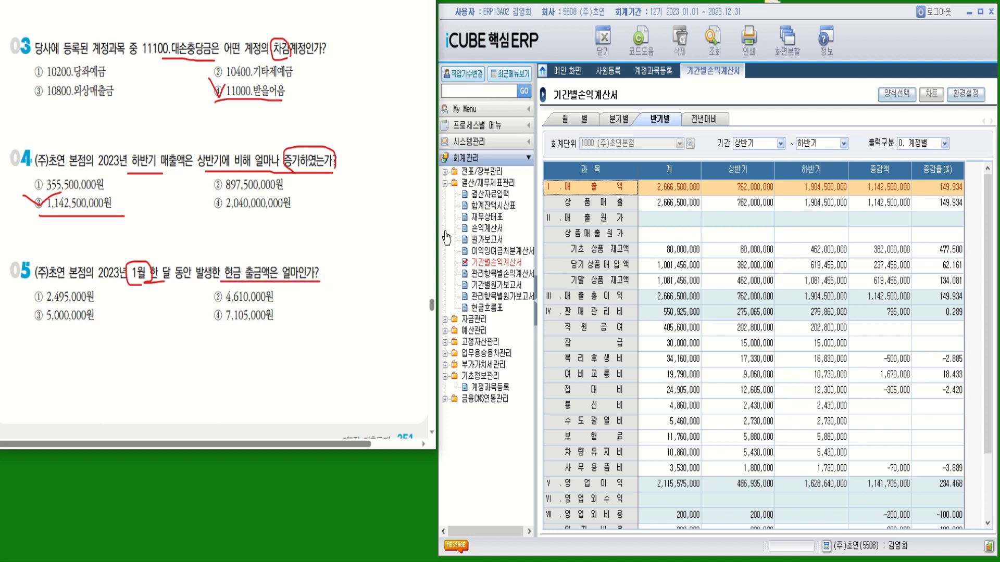
{"action": "left_click", "coordinate": [516, 174]}
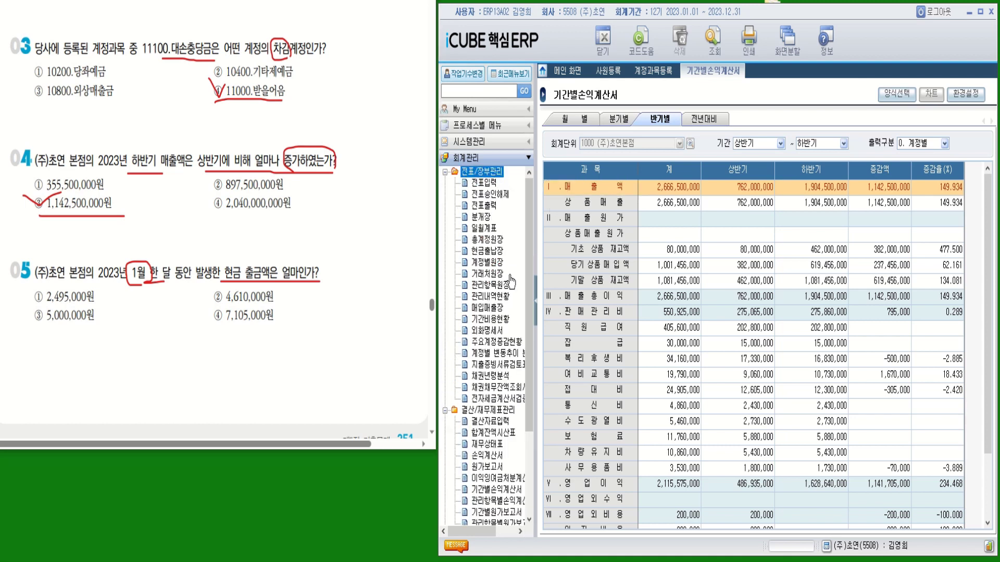
{"action": "left_click", "coordinate": [487, 250]}
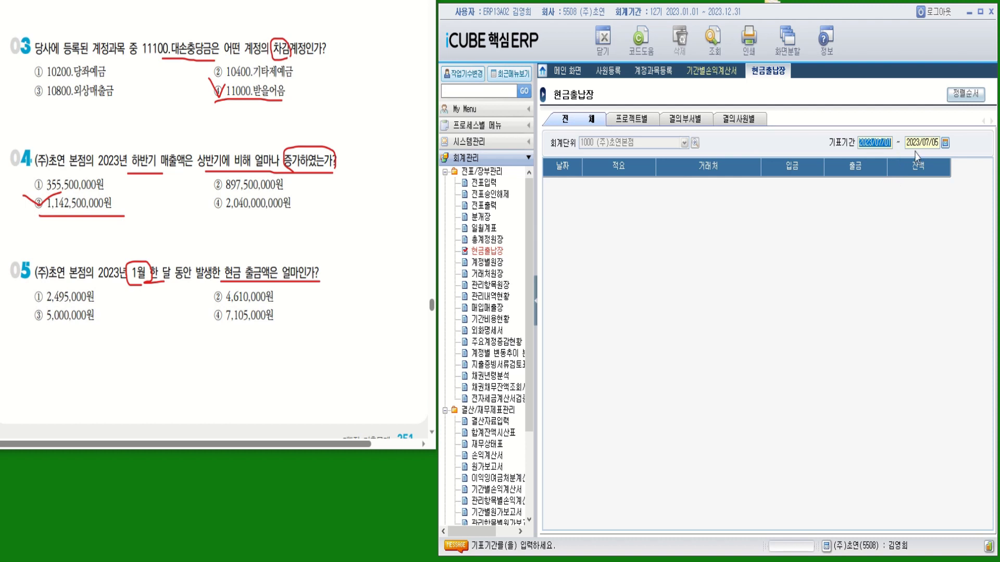
Query the cash ledger for 2023/01/01 to 2023/01/31, check the monthly 출금 total, and tick ① 2,495,000원 in question 5
{"action": "left_click", "coordinate": [945, 143]}
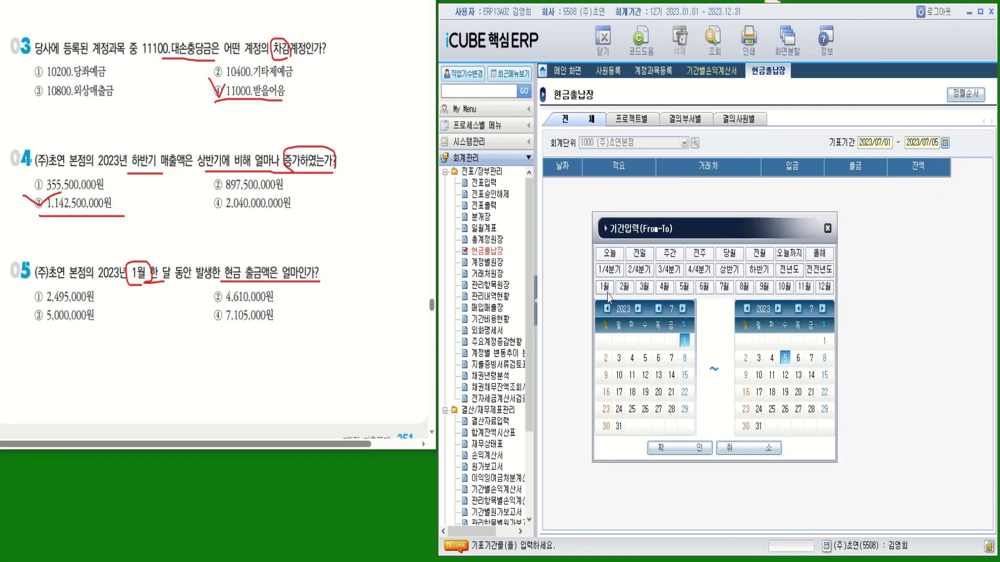
{"action": "left_click", "coordinate": [605, 288]}
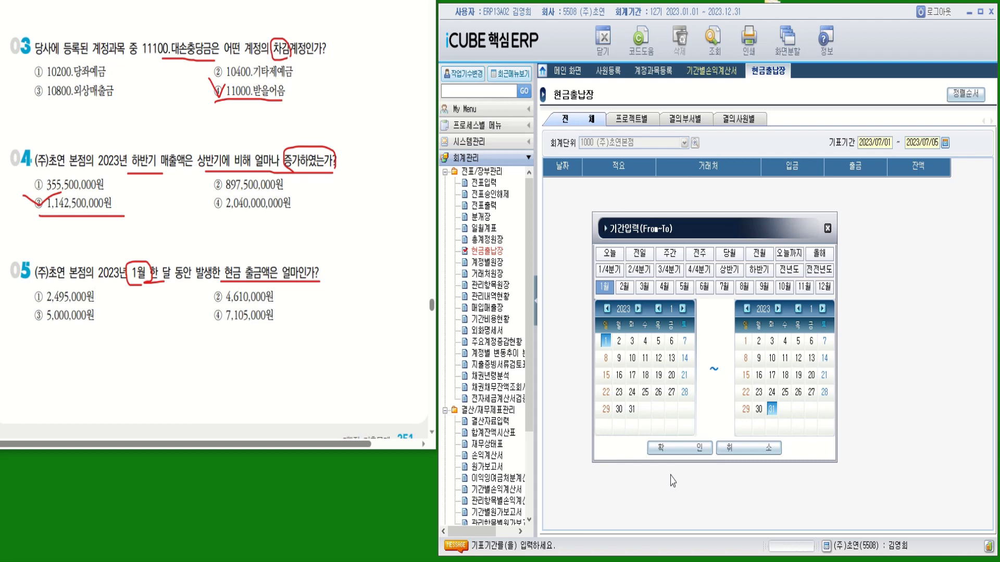
{"action": "left_click", "coordinate": [677, 448]}
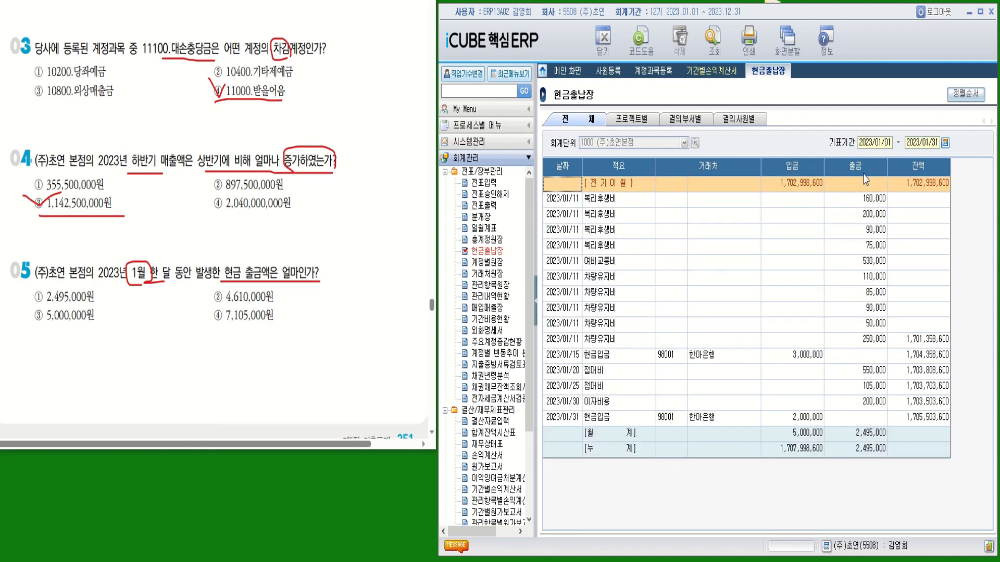
{"action": "left_click", "coordinate": [875, 436]}
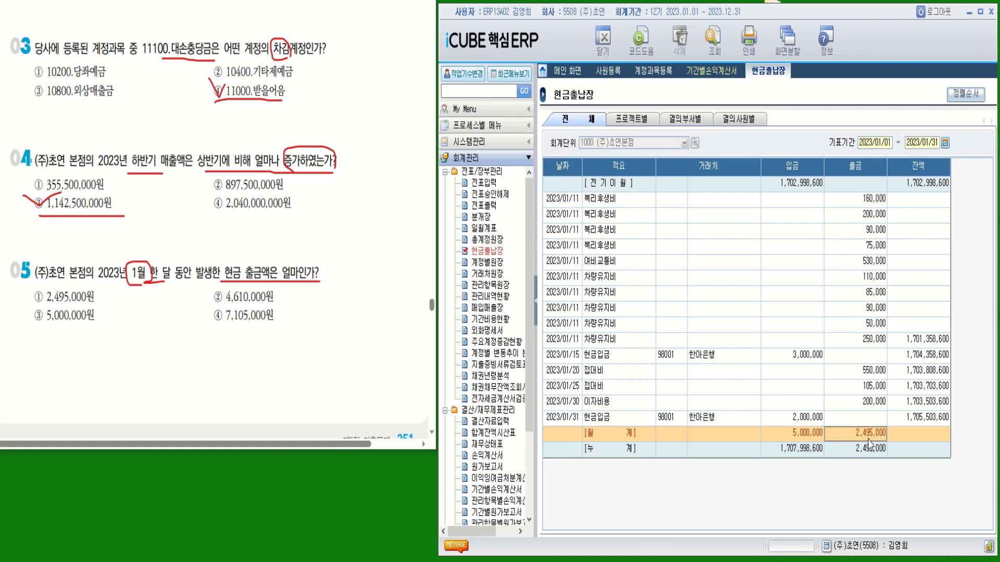
{"action": "mouse_move", "coordinate": [27, 288]}
{"action": "left_mouse_down"}
{"action": "mouse_move", "coordinate": [44, 294]}
{"action": "mouse_move", "coordinate": [60, 277]}
{"action": "left_mouse_up"}
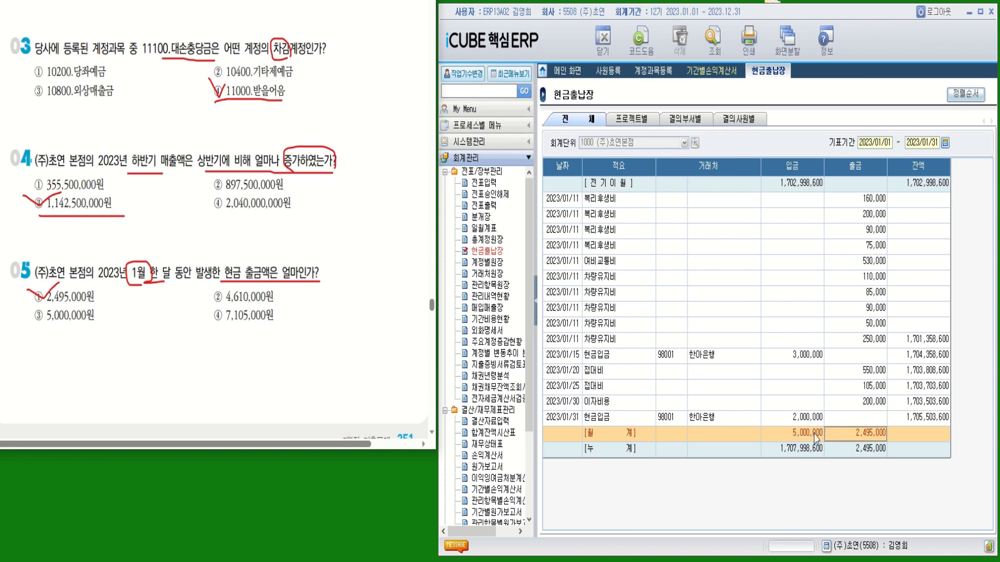
In question 6, underline 2022년에서 2023년 and 외상매출금 금액이 가장 큰, and circle 이월된 and 거래처는
{"action": "scroll", "coordinate": [216, 229], "scroll_direction": "down", "scroll_amount": 5}
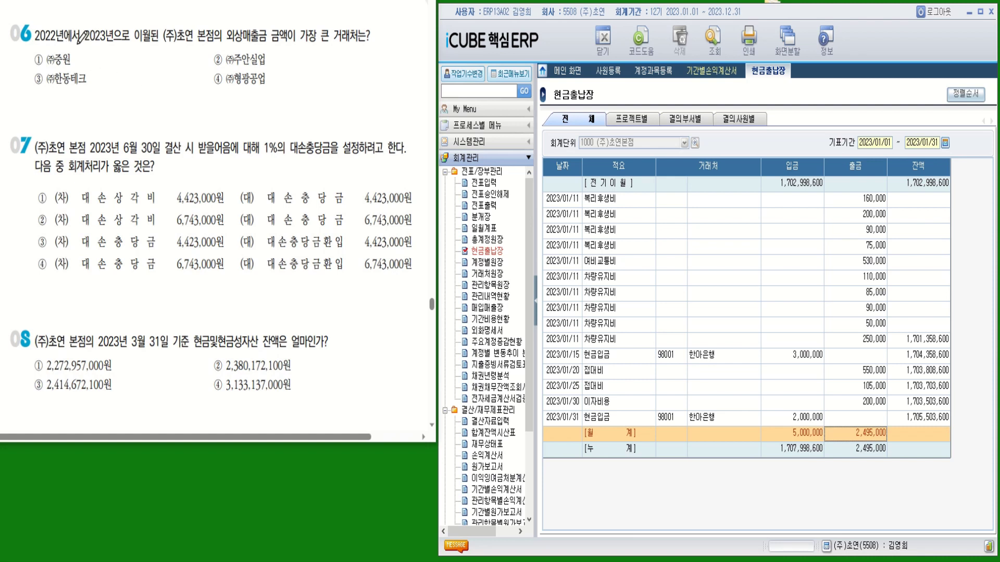
{"action": "mouse_move", "coordinate": [58, 44]}
{"action": "left_mouse_down"}
{"action": "mouse_move", "coordinate": [161, 37]}
{"action": "mouse_move", "coordinate": [158, 45]}
{"action": "left_mouse_up"}
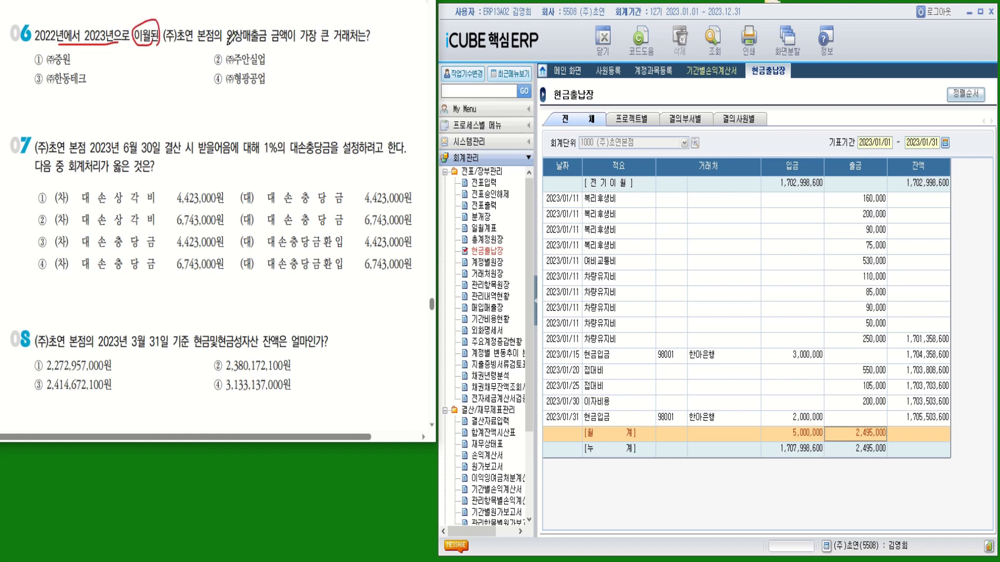
{"action": "mouse_move", "coordinate": [228, 44]}
{"action": "left_mouse_down"}
{"action": "mouse_move", "coordinate": [372, 42]}
{"action": "mouse_move", "coordinate": [350, 47]}
{"action": "mouse_move", "coordinate": [334, 23]}
{"action": "mouse_move", "coordinate": [373, 30]}
{"action": "mouse_move", "coordinate": [371, 42]}
{"action": "left_mouse_up"}
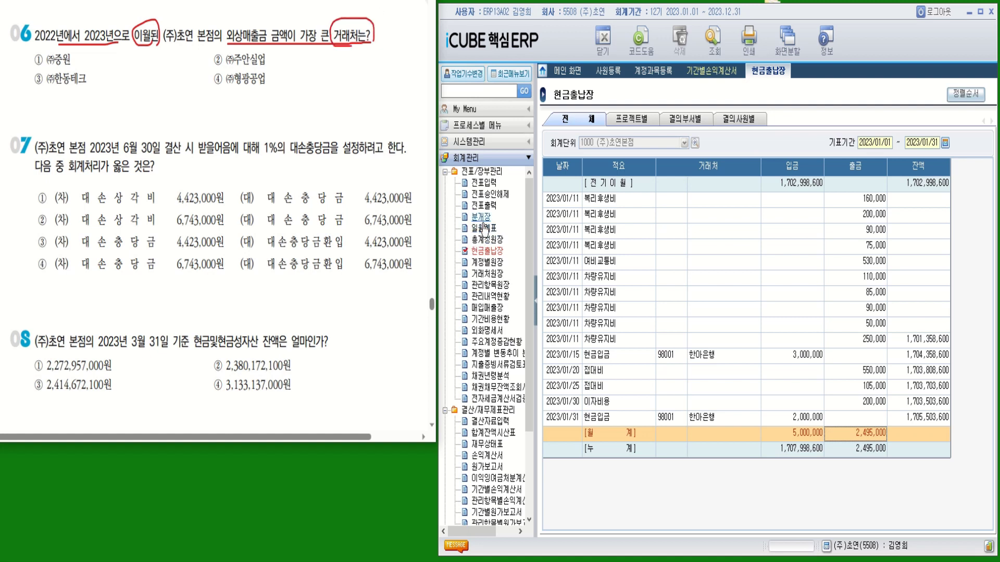
Open 거래처원장 and list the customer balances for account 10800 외상매출금 with the 기표기간 2023/01/01 to 2023/01/01
{"action": "left_click", "coordinate": [496, 277]}
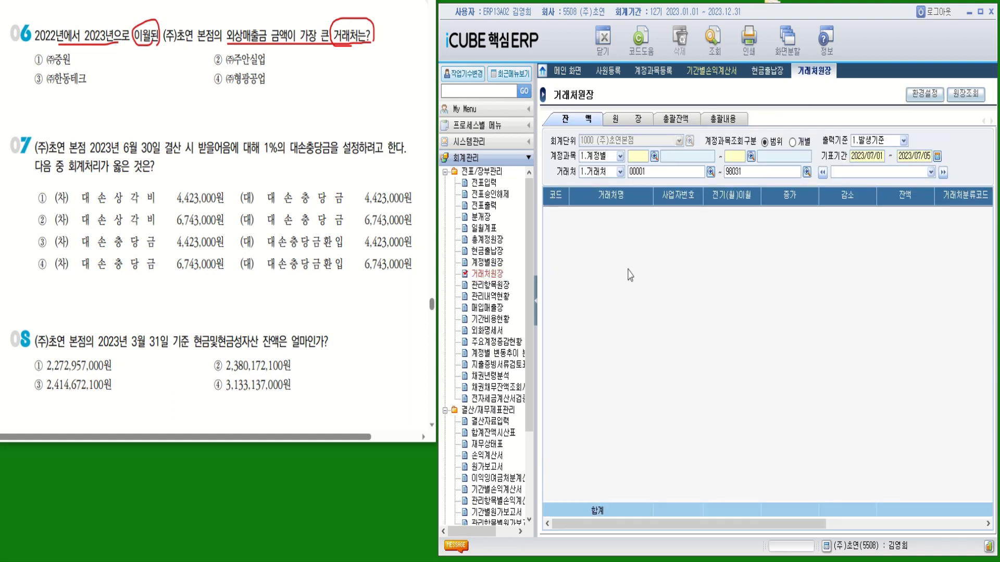
{"action": "left_click", "coordinate": [641, 154]}
{"action": "type", "text": "10800"}
{"action": "key", "text": "Return"}
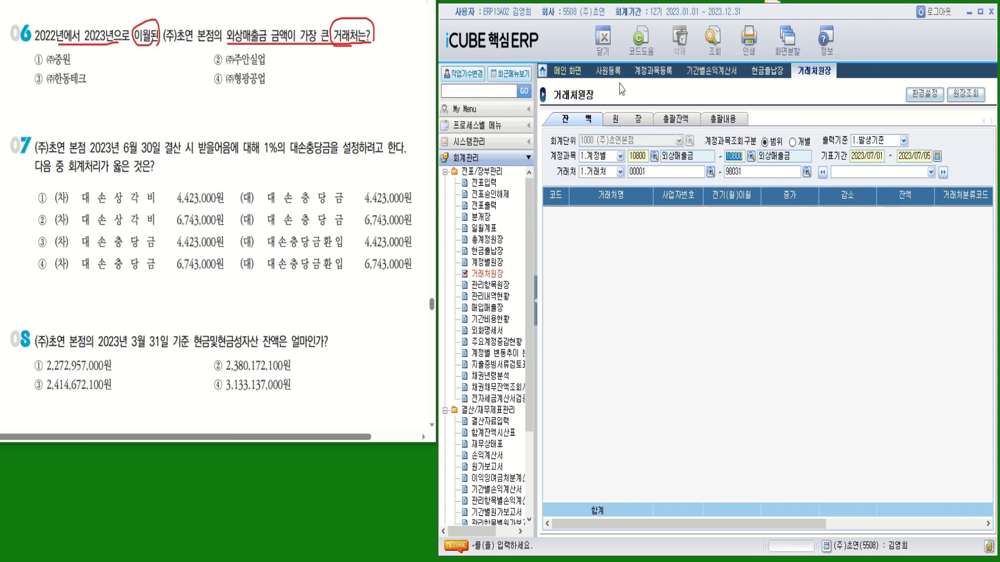
{"action": "left_click", "coordinate": [867, 156]}
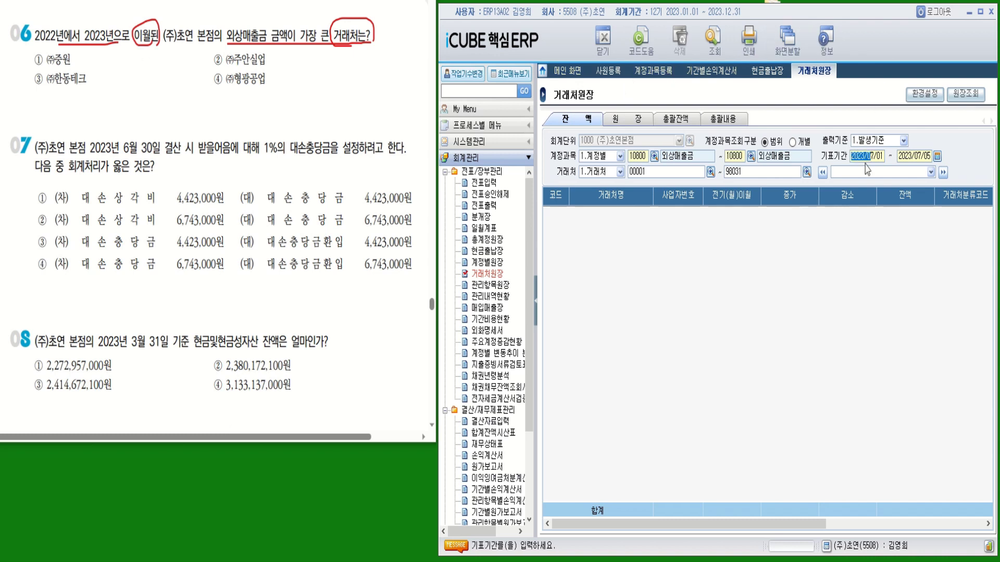
{"action": "type", "text": "20230101"}
{"action": "type", "text": "20230101"}
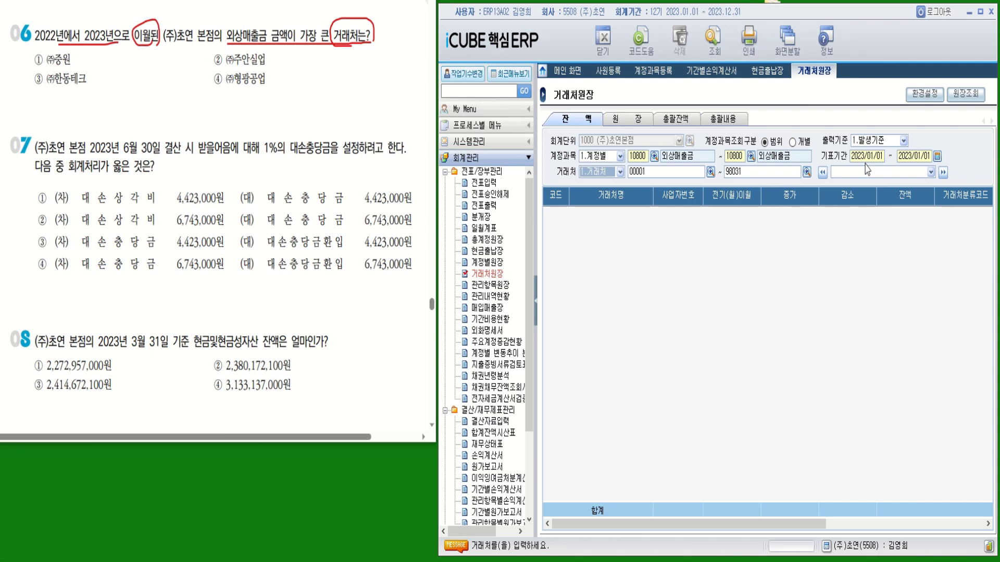
{"action": "key", "text": "Return"}
{"action": "key", "text": "Return"}
{"action": "key", "text": "Return"}
{"action": "key", "text": "Return"}
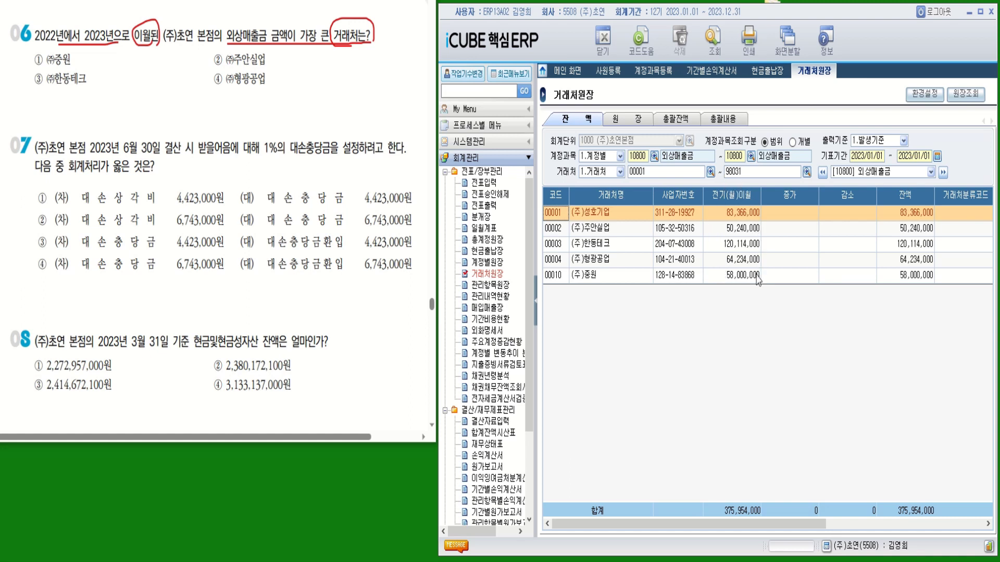
Check the 전기(월)이월 amount of (주)한동테크, and underline and tick choice ③ as question 6's answer
{"action": "left_click", "coordinate": [748, 246]}
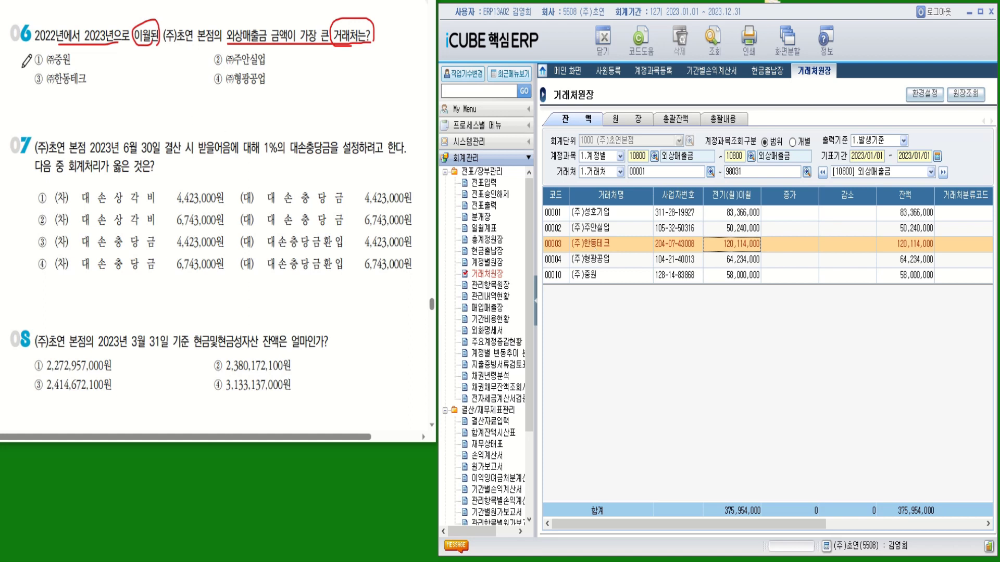
{"action": "mouse_move", "coordinate": [23, 67]}
{"action": "left_mouse_down"}
{"action": "mouse_move", "coordinate": [34, 81]}
{"action": "mouse_move", "coordinate": [59, 69]}
{"action": "mouse_move", "coordinate": [62, 89]}
{"action": "mouse_move", "coordinate": [93, 89]}
{"action": "left_mouse_up"}
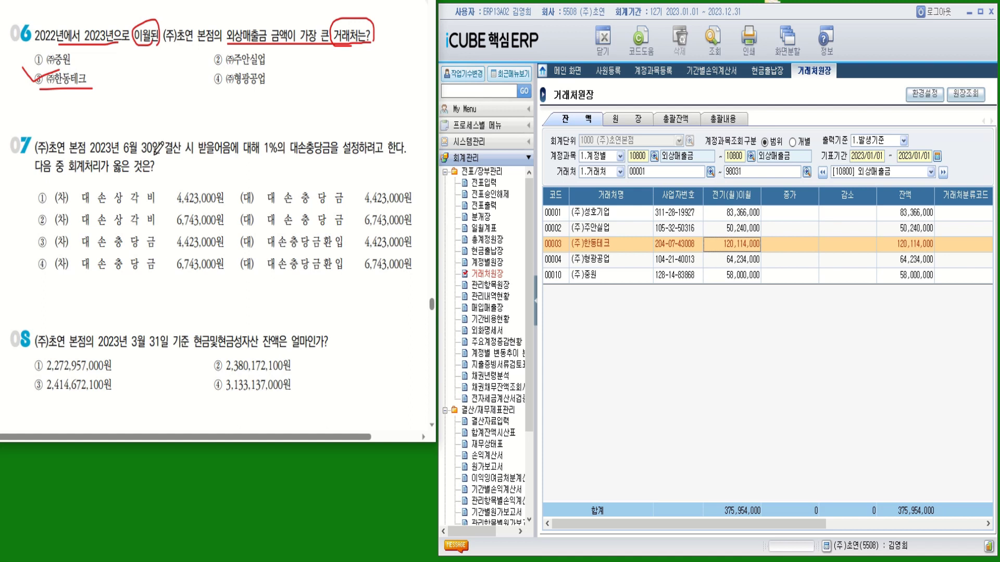
In question 7, underline 6월 30일 결산 and 대손충당금 and circle 1%, and query 합계잔액시산표 as of 2023/06/30
{"action": "left_click_drag", "start_coordinate": [125, 155], "coordinate": [189, 156]}
{"action": "mouse_move", "coordinate": [278, 156]}
{"action": "left_mouse_down"}
{"action": "mouse_move", "coordinate": [259, 144]}
{"action": "mouse_move", "coordinate": [336, 158]}
{"action": "left_mouse_up"}
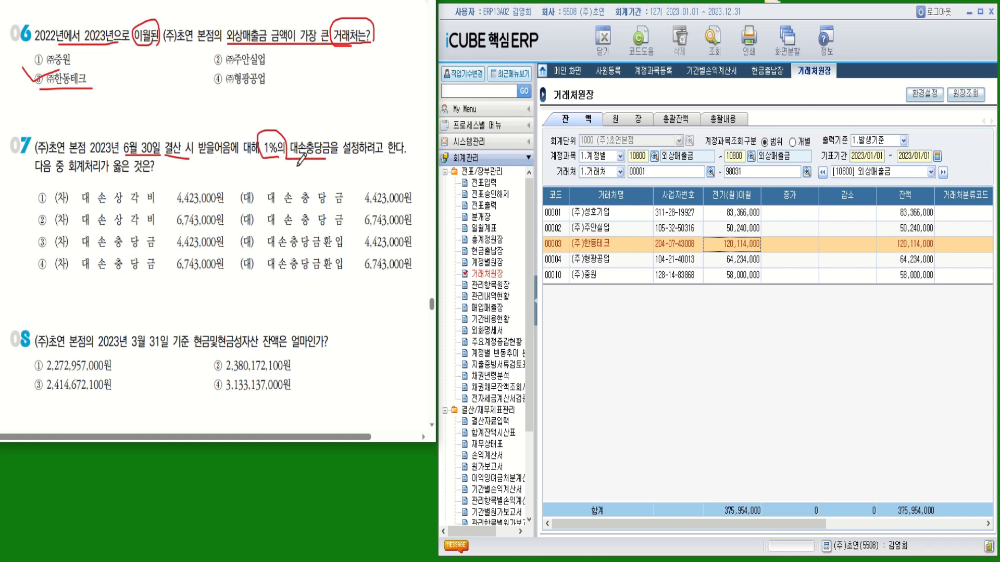
{"action": "left_click", "coordinate": [500, 437]}
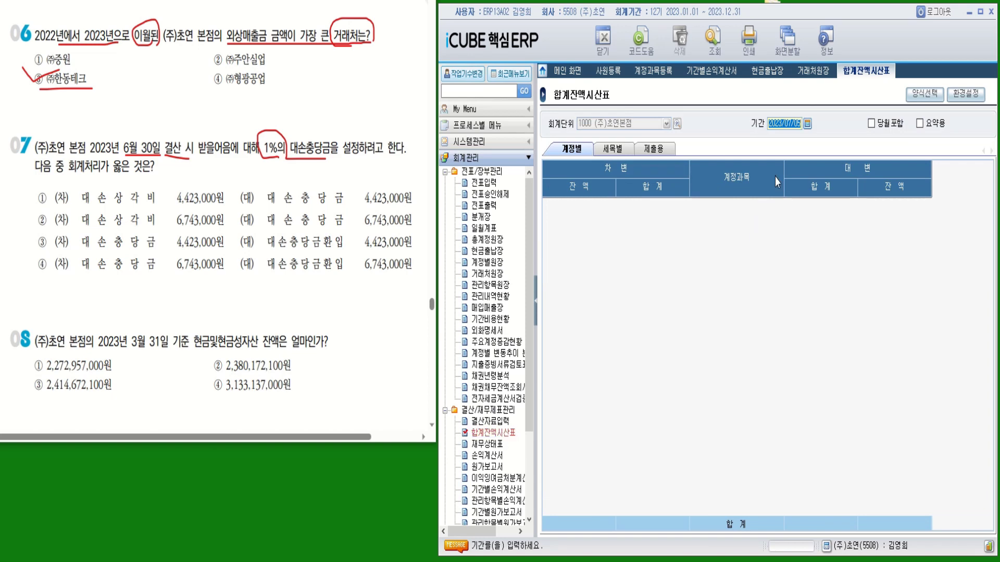
{"action": "type", "text": "2023/06/30"}
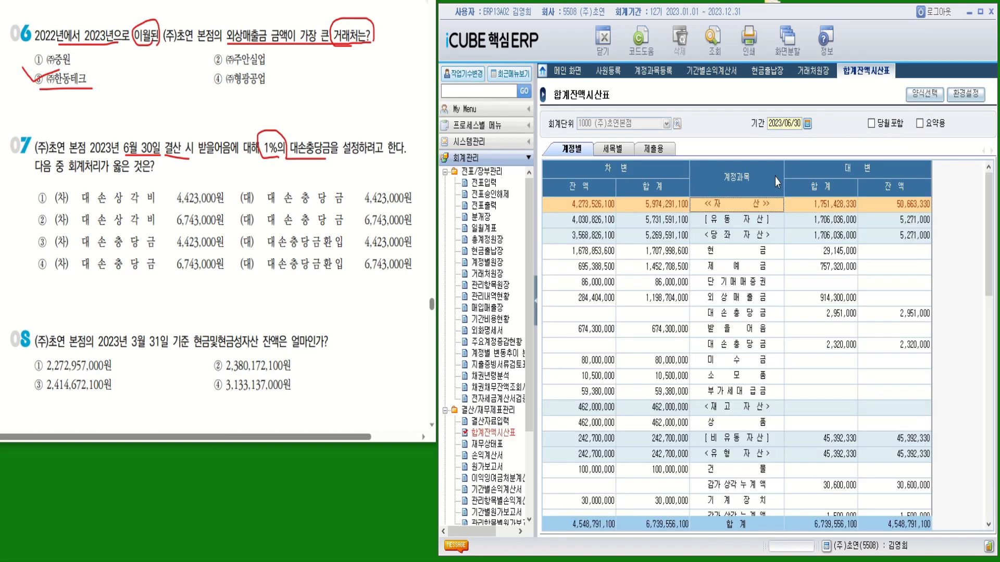
Calculate 1% of the 받을어음 debit balance by multiplying 674,300,000 by 1% in the calculator
{"action": "left_click", "coordinate": [605, 334]}
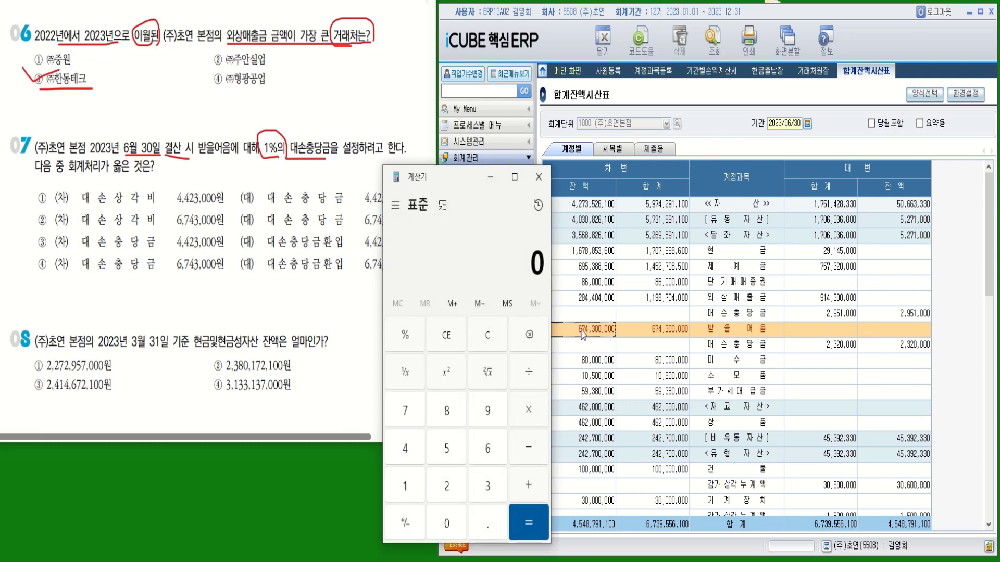
{"action": "left_click", "coordinate": [485, 445]}
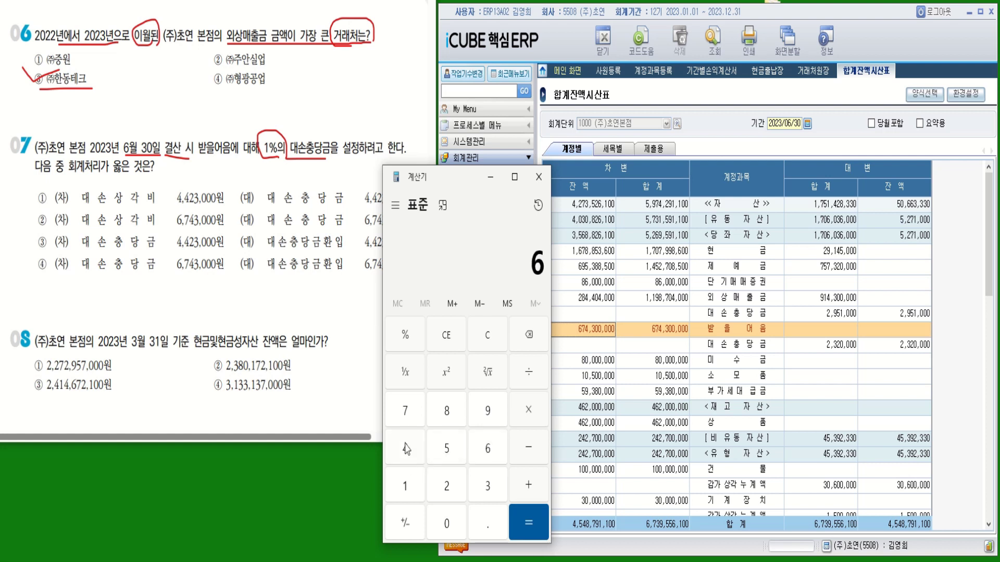
{"action": "left_click", "coordinate": [405, 410]}
{"action": "left_click", "coordinate": [406, 449]}
{"action": "left_click", "coordinate": [484, 486]}
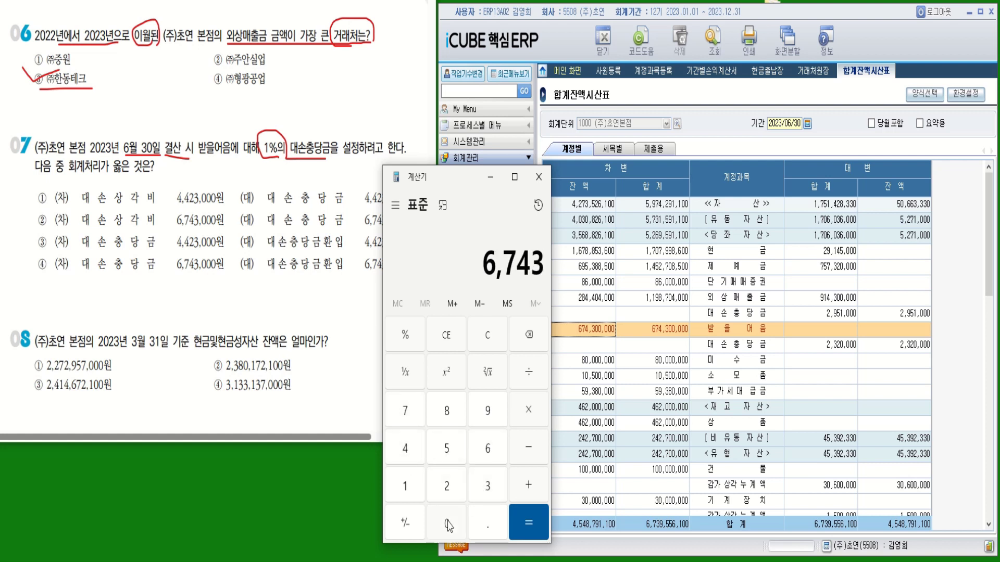
{"action": "double_click", "coordinate": [448, 523]}
{"action": "double_click", "coordinate": [448, 524]}
{"action": "left_click", "coordinate": [448, 525]}
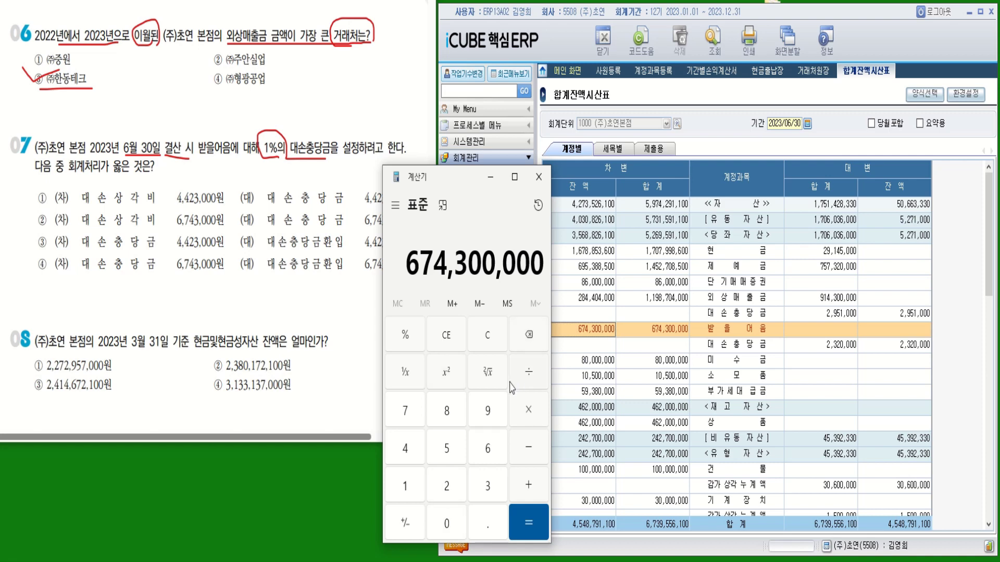
{"action": "left_click", "coordinate": [528, 411]}
{"action": "left_click", "coordinate": [407, 487]}
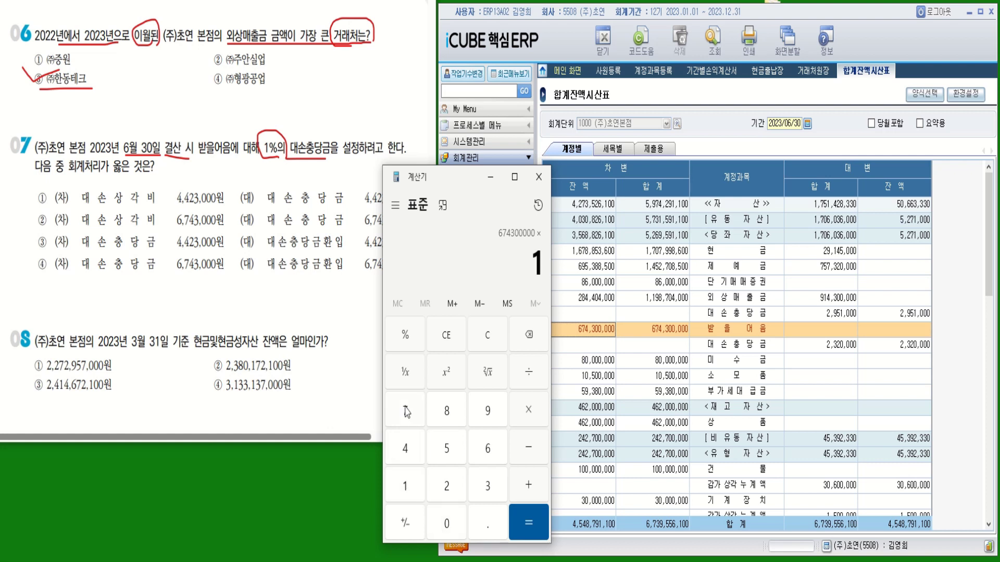
{"action": "left_click", "coordinate": [405, 336]}
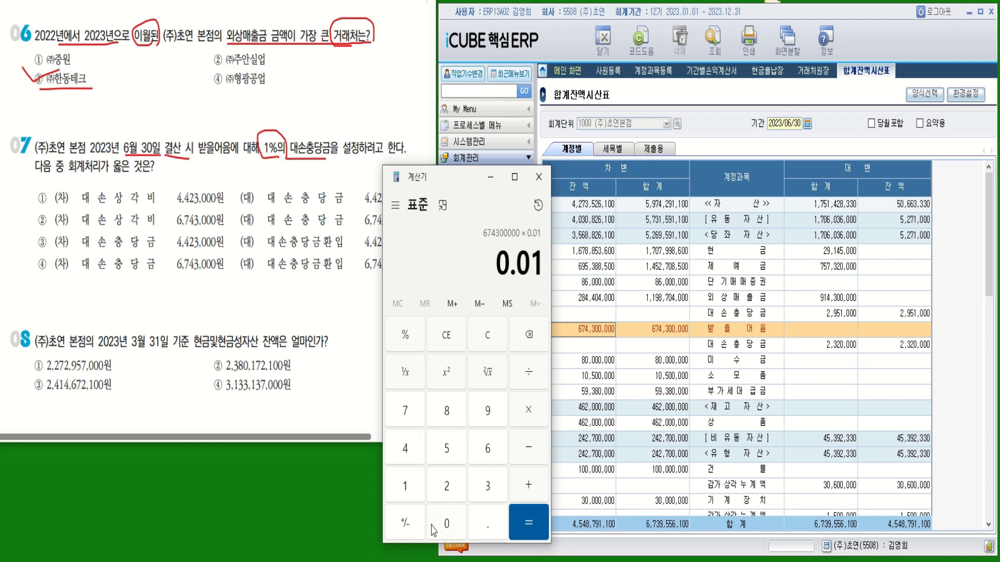
{"action": "left_click", "coordinate": [529, 522]}
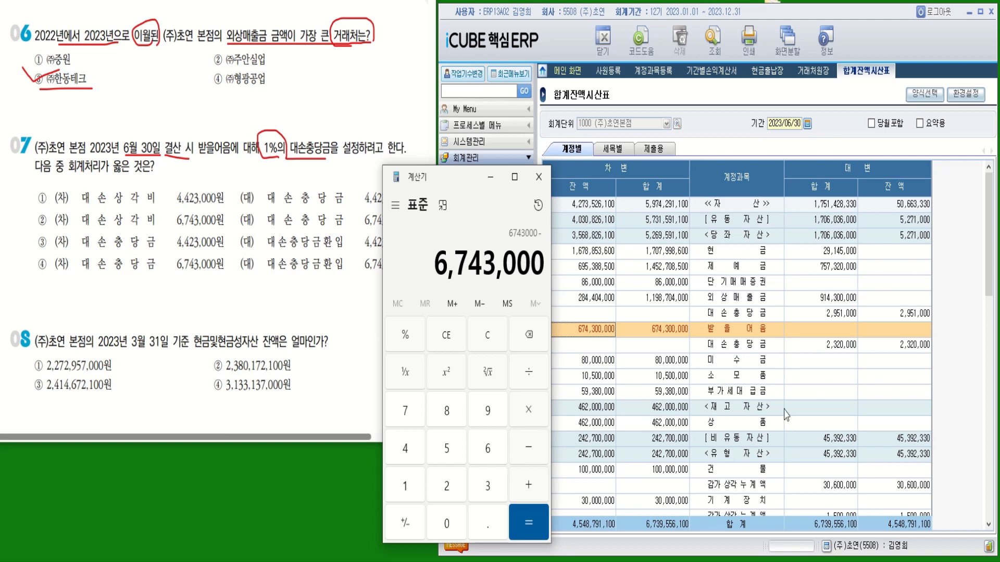
Subtract the 받을어음 대손충당금 balance of 2,320,000 from the 1% amount in the calculator
{"action": "left_click", "coordinate": [918, 346]}
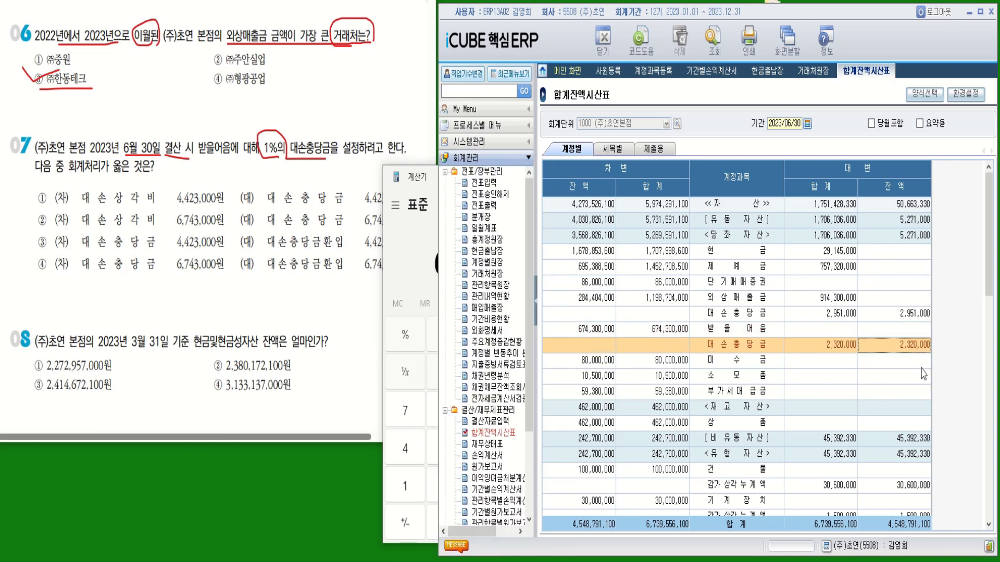
{"action": "left_click", "coordinate": [419, 180]}
{"action": "left_click_drag", "start_coordinate": [449, 183], "coordinate": [324, 180]}
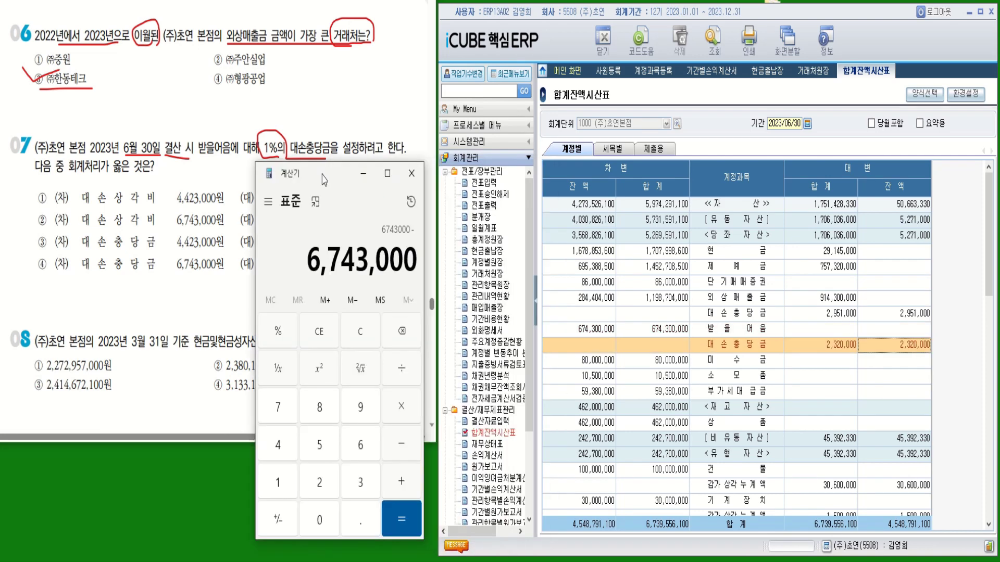
{"action": "left_click", "coordinate": [325, 489]}
{"action": "left_click", "coordinate": [360, 484]}
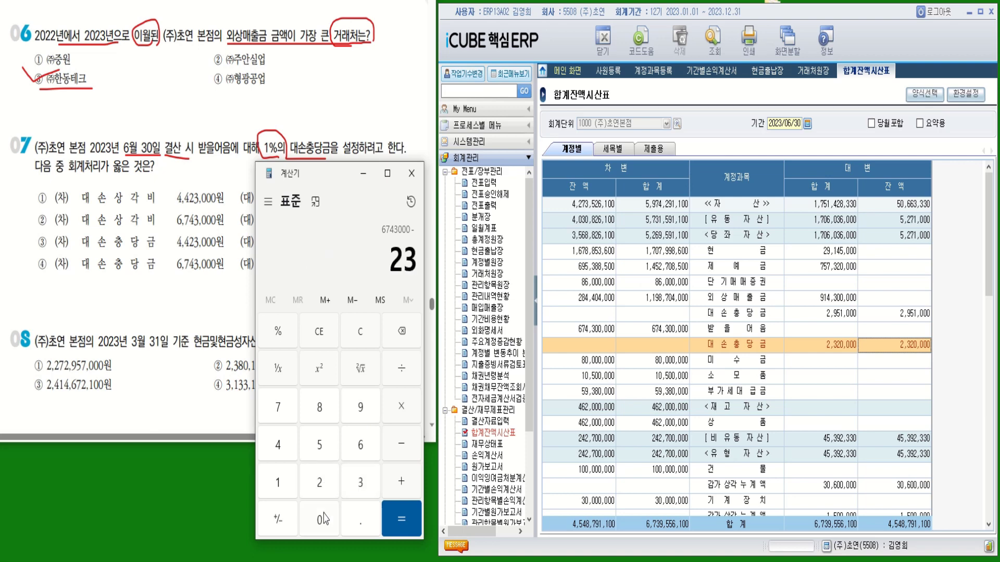
{"action": "left_click", "coordinate": [319, 483]}
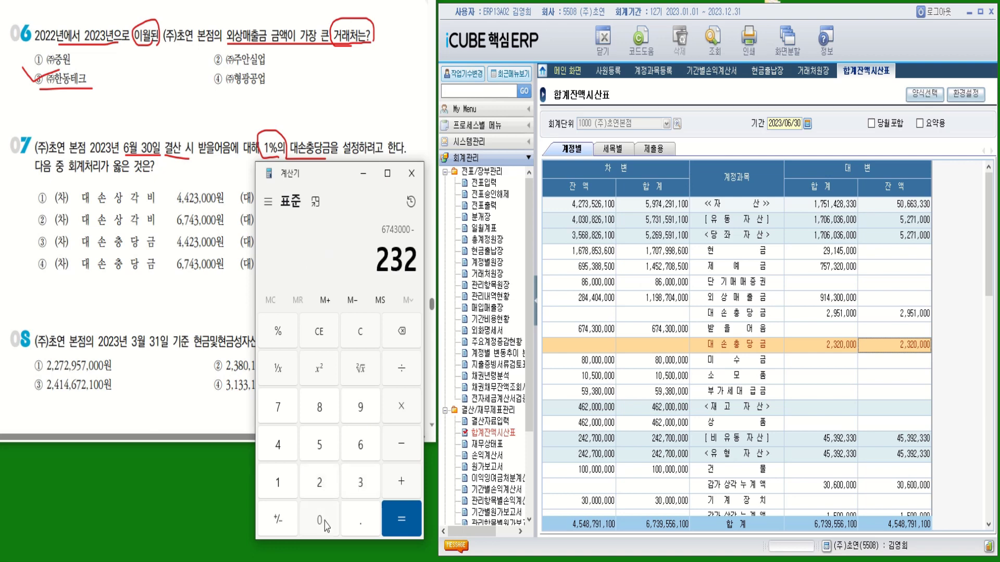
{"action": "triple_click", "coordinate": [323, 521]}
{"action": "left_click", "coordinate": [322, 521]}
{"action": "left_click", "coordinate": [413, 529]}
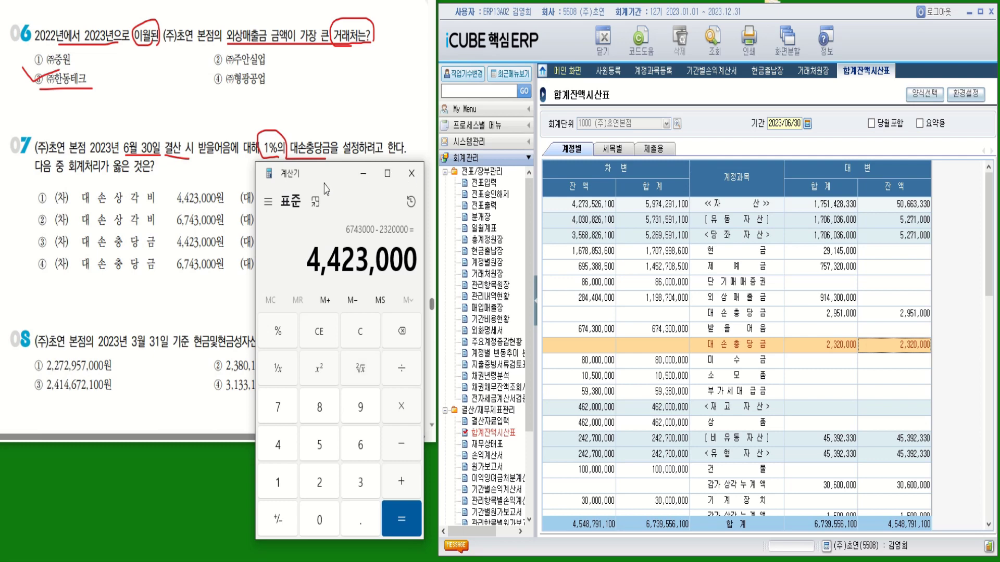
Move the calculator off the answer choices, and underline and tick choice ① as question 7's answer
{"action": "left_click_drag", "start_coordinate": [323, 183], "coordinate": [505, 173]}
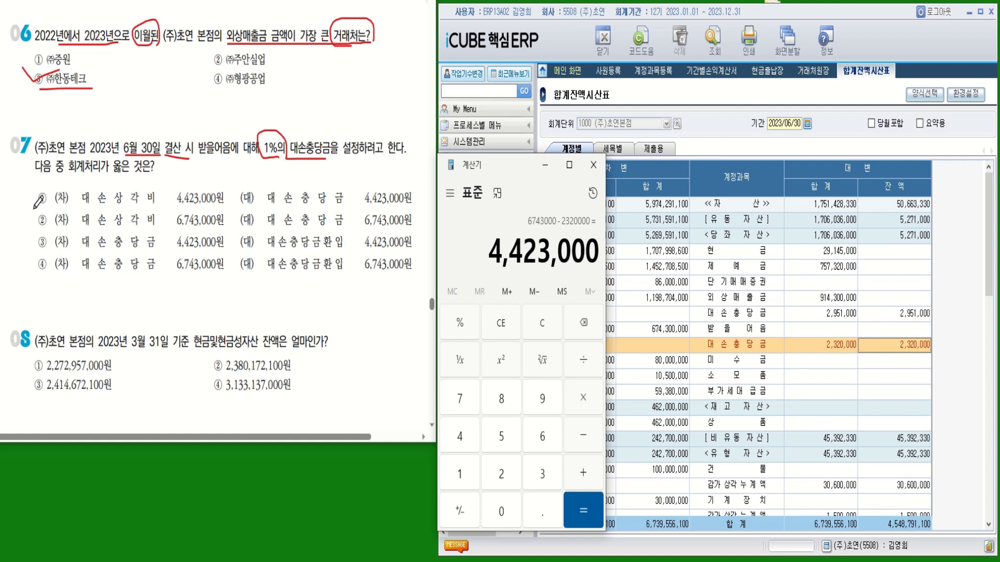
{"action": "left_click_drag", "start_coordinate": [34, 209], "coordinate": [419, 207]}
{"action": "mouse_move", "coordinate": [30, 179]}
{"action": "left_mouse_down"}
{"action": "mouse_move", "coordinate": [42, 196]}
{"action": "mouse_move", "coordinate": [59, 168]}
{"action": "left_mouse_up"}
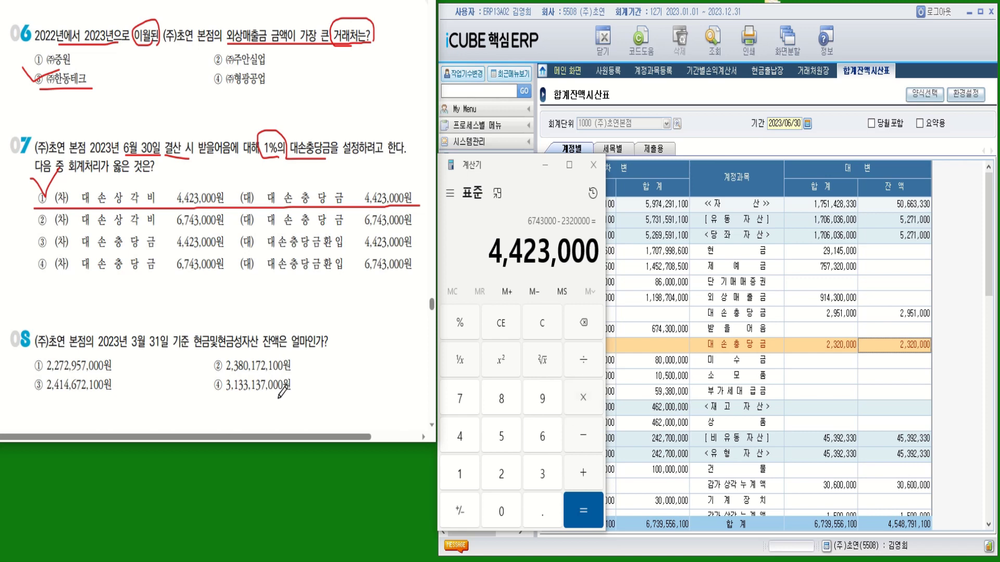
In question 8, underline 2023년 3월 31일 and 현금및현금성자산 and circle 잔액, and query the 제출용 합계잔액시산표 as of 2023/03/31
{"action": "mouse_move", "coordinate": [99, 351]}
{"action": "left_mouse_down"}
{"action": "mouse_move", "coordinate": [315, 351]}
{"action": "mouse_move", "coordinate": [267, 316]}
{"action": "mouse_move", "coordinate": [285, 354]}
{"action": "left_mouse_up"}
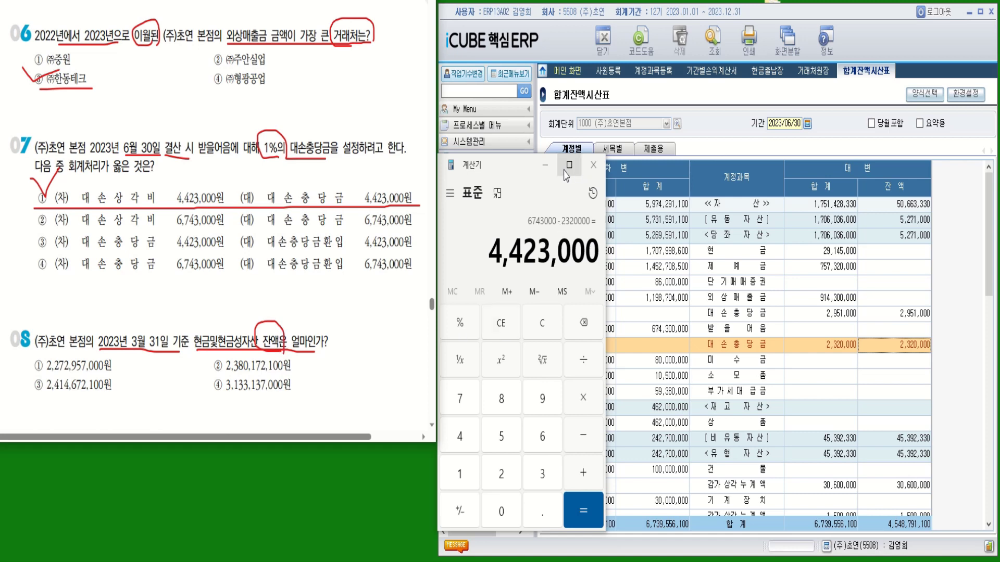
{"action": "left_click", "coordinate": [545, 165]}
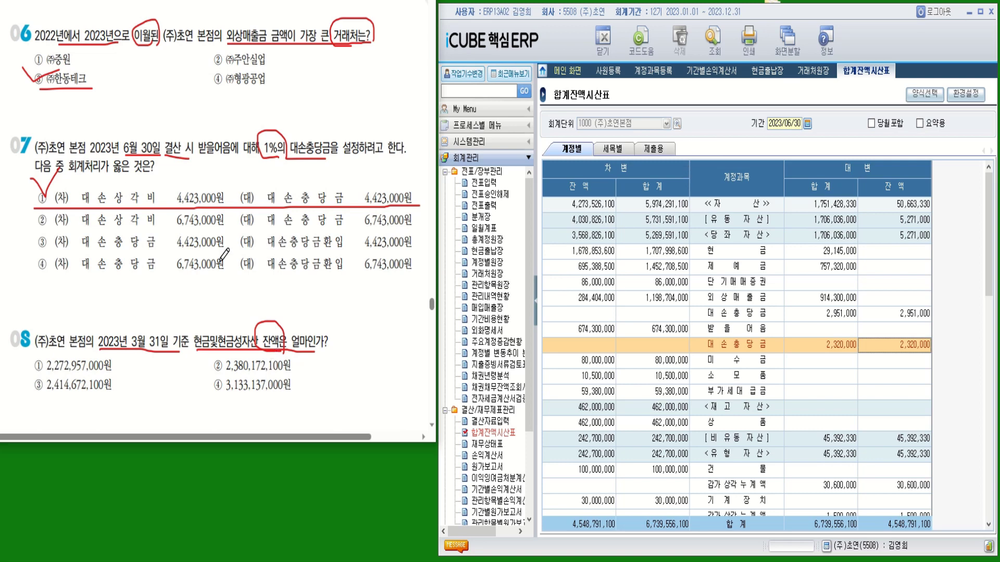
{"action": "left_click", "coordinate": [783, 123]}
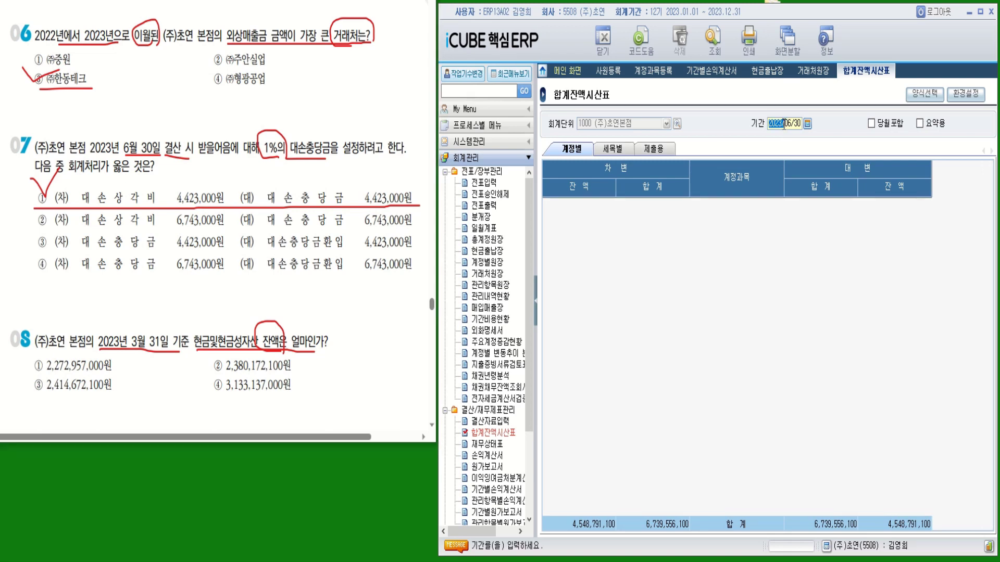
{"action": "type", "text": "2023/03/31"}
{"action": "key", "text": "Return"}
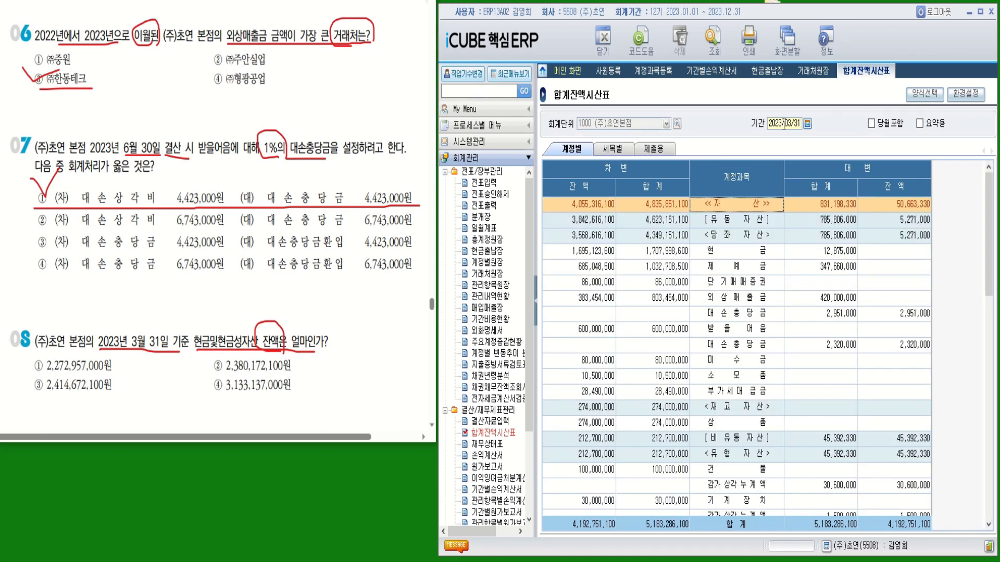
{"action": "left_click", "coordinate": [654, 154]}
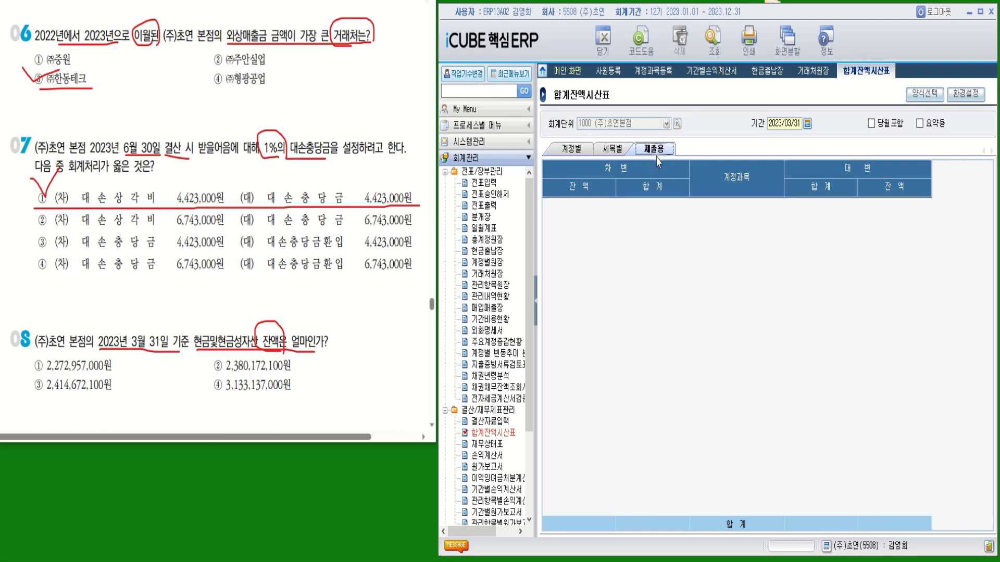
{"action": "left_click", "coordinate": [713, 39]}
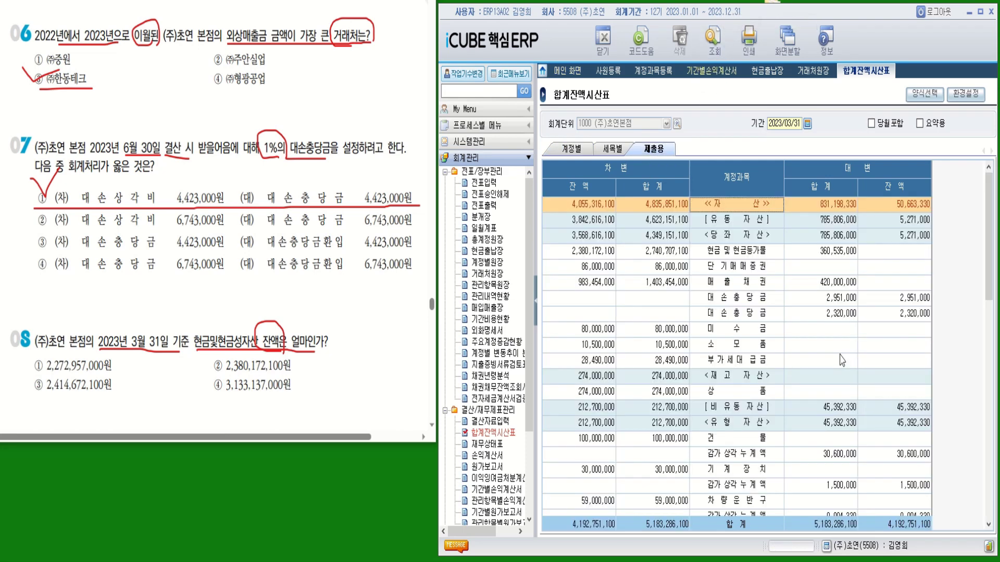
Check the debit balance of 현금 및 현금등가물 and mark choice ② as question 8's answer
{"action": "left_click", "coordinate": [725, 254]}
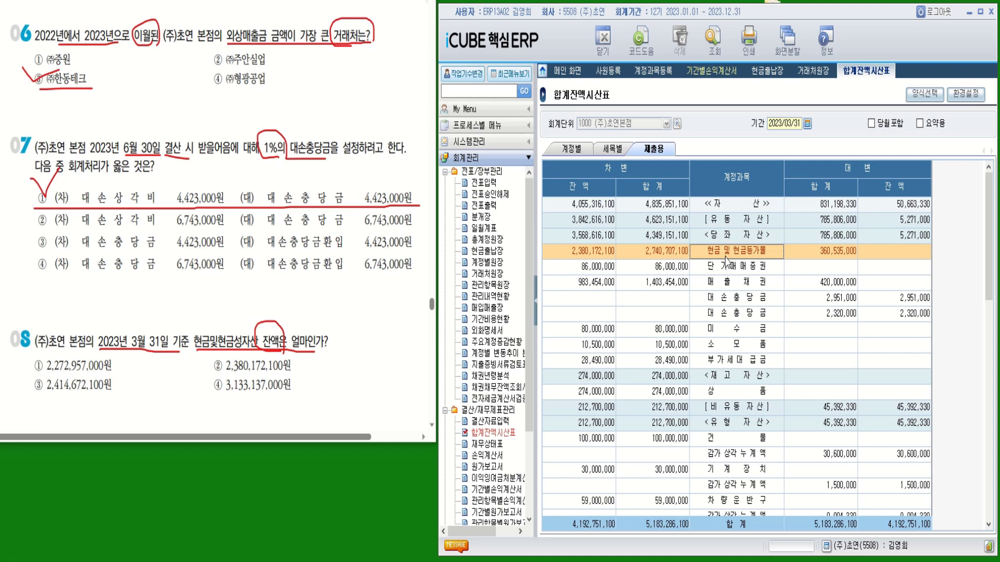
{"action": "left_click", "coordinate": [592, 257]}
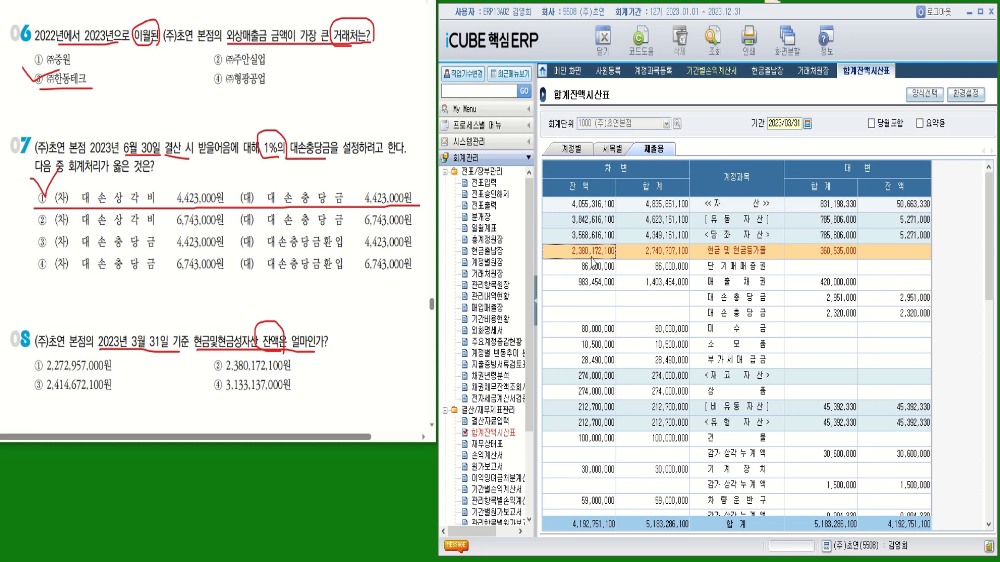
{"action": "mouse_move", "coordinate": [210, 352]}
{"action": "left_mouse_down"}
{"action": "mouse_move", "coordinate": [219, 367]}
{"action": "mouse_move", "coordinate": [229, 348]}
{"action": "left_mouse_up"}
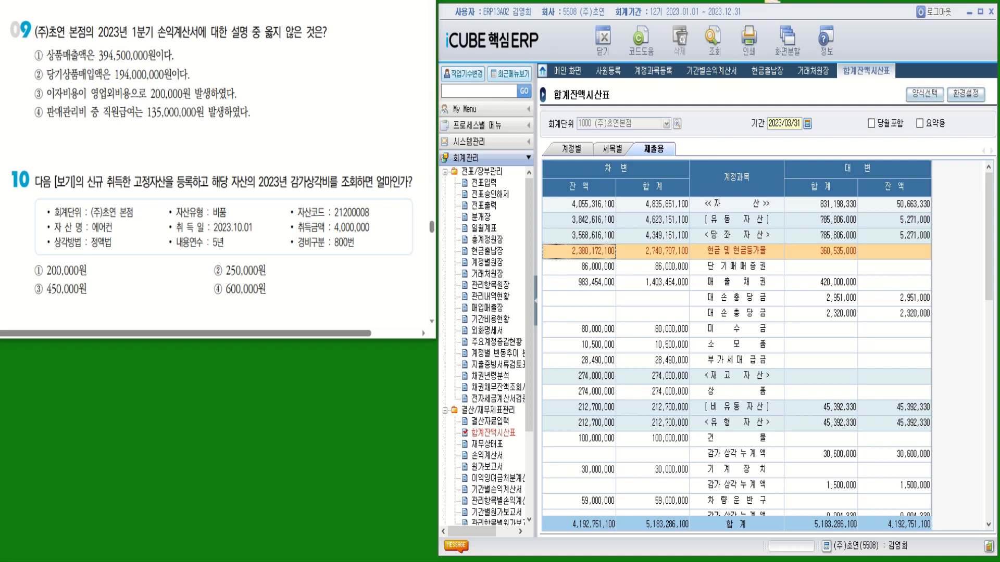
In question 9, circle 1분기 and 않은 and underline the wording between them, and query the 분기별 기간별손익계산서 for 1/4분기 to 1/4분기
{"action": "mouse_move", "coordinate": [156, 17]}
{"action": "left_mouse_down"}
{"action": "mouse_move", "coordinate": [137, 39]}
{"action": "mouse_move", "coordinate": [318, 39]}
{"action": "mouse_move", "coordinate": [297, 16]}
{"action": "mouse_move", "coordinate": [311, 34]}
{"action": "left_mouse_up"}
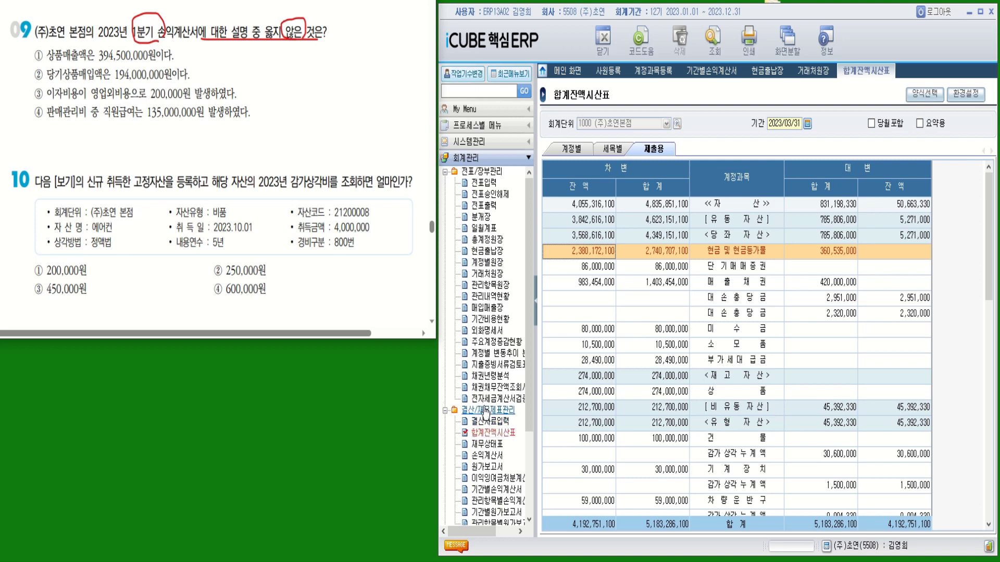
{"action": "left_click", "coordinate": [498, 490]}
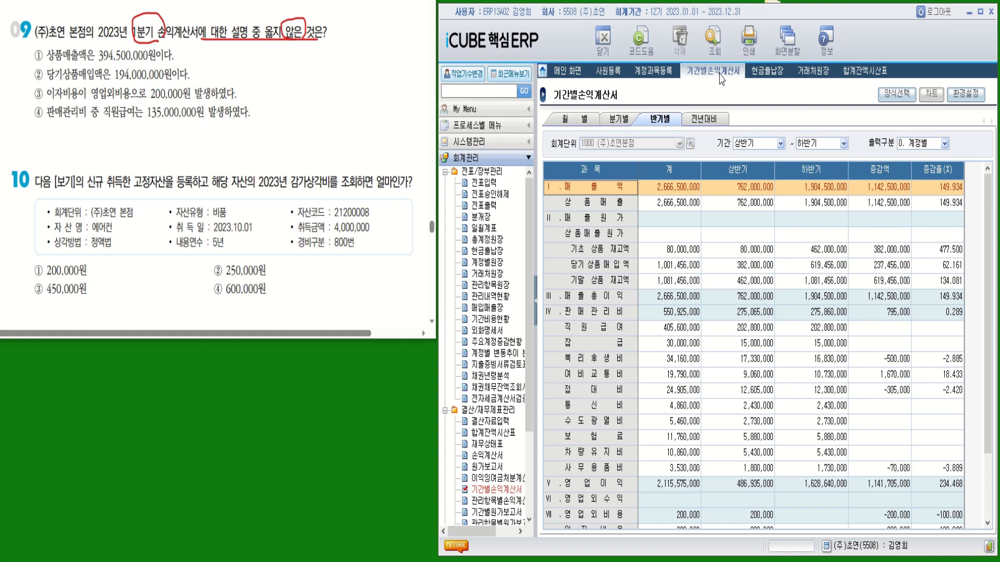
{"action": "left_click", "coordinate": [620, 120]}
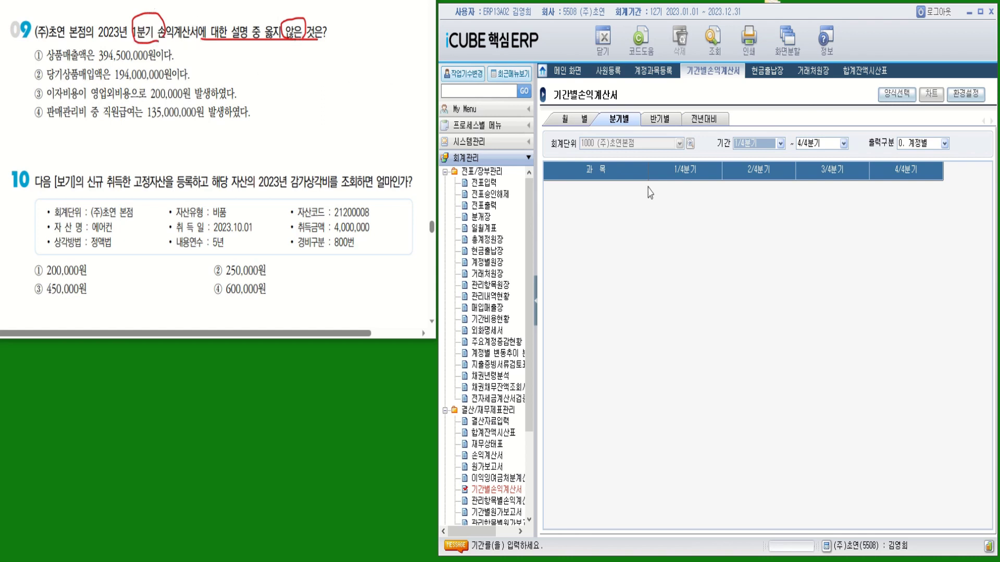
{"action": "left_click", "coordinate": [843, 144]}
{"action": "left_click", "coordinate": [811, 155]}
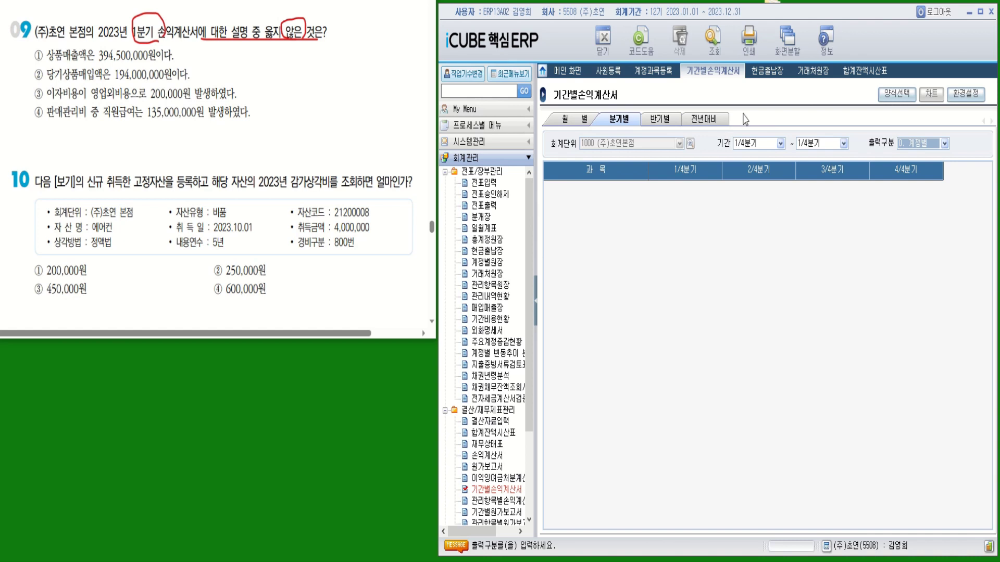
{"action": "left_click", "coordinate": [713, 39]}
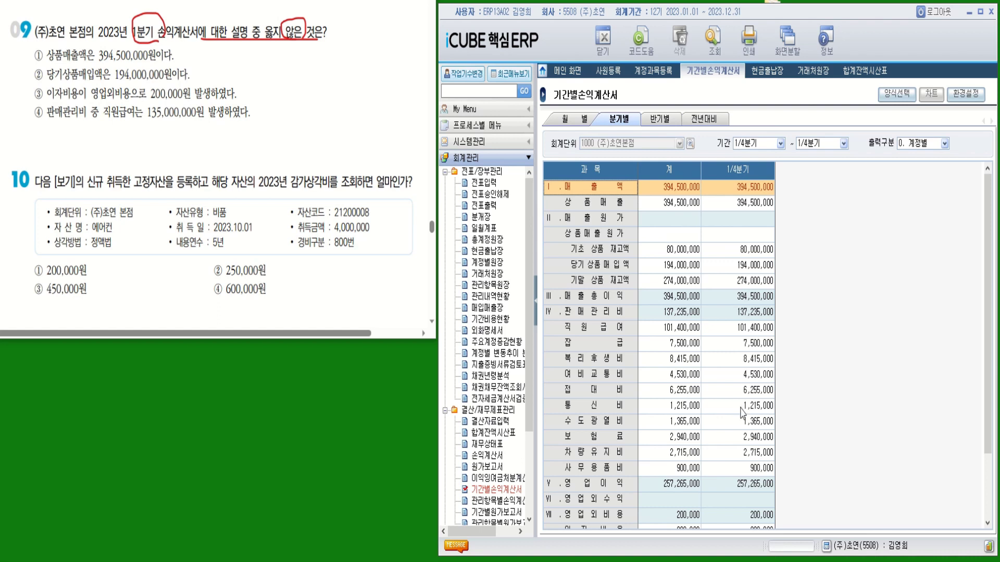
Check the 1/4분기 매출액 and 당기 상품매입액 amounts, and mark question 9's choices ① and ② with small circles
{"action": "left_click", "coordinate": [753, 190]}
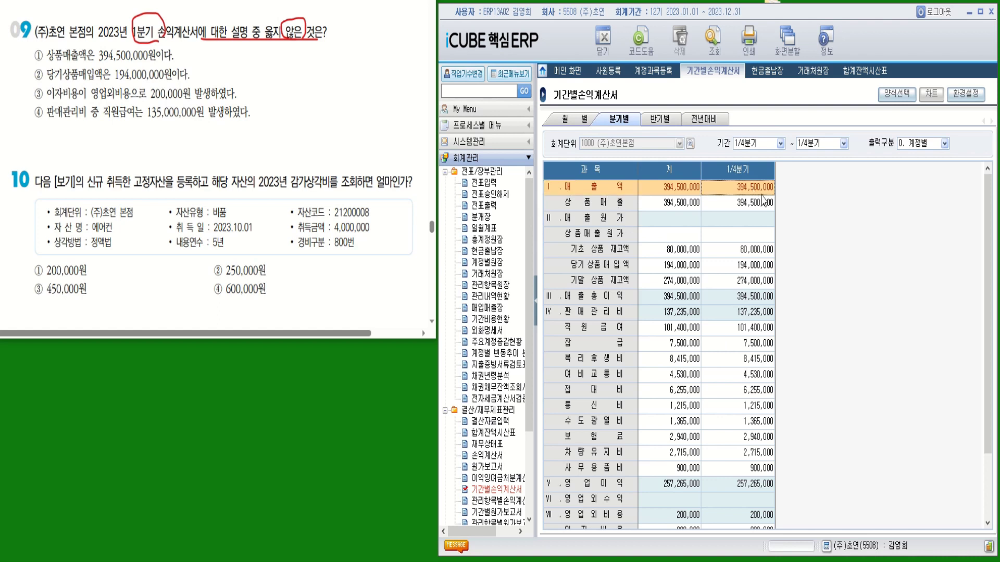
{"action": "left_click", "coordinate": [186, 53]}
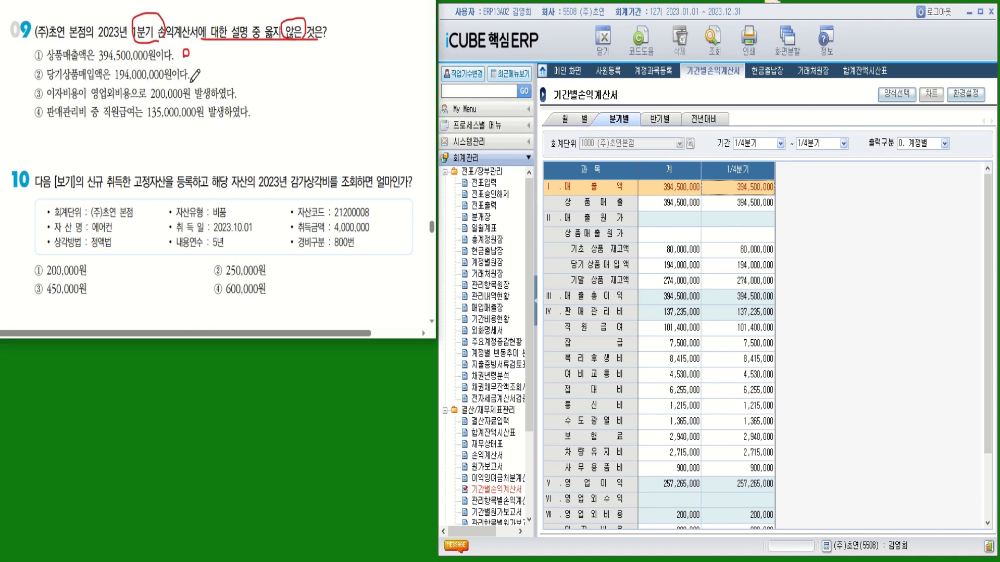
{"action": "left_click", "coordinate": [605, 269]}
{"action": "left_click", "coordinate": [746, 271]}
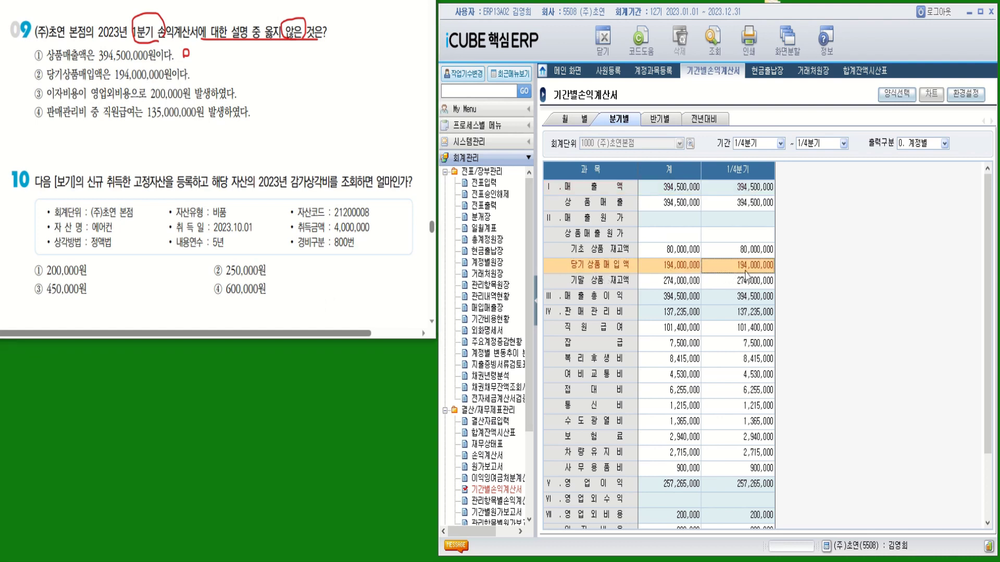
{"action": "left_click_drag", "start_coordinate": [745, 201], "coordinate": [750, 203]}
{"action": "left_click_drag", "start_coordinate": [208, 74], "coordinate": [216, 76]}
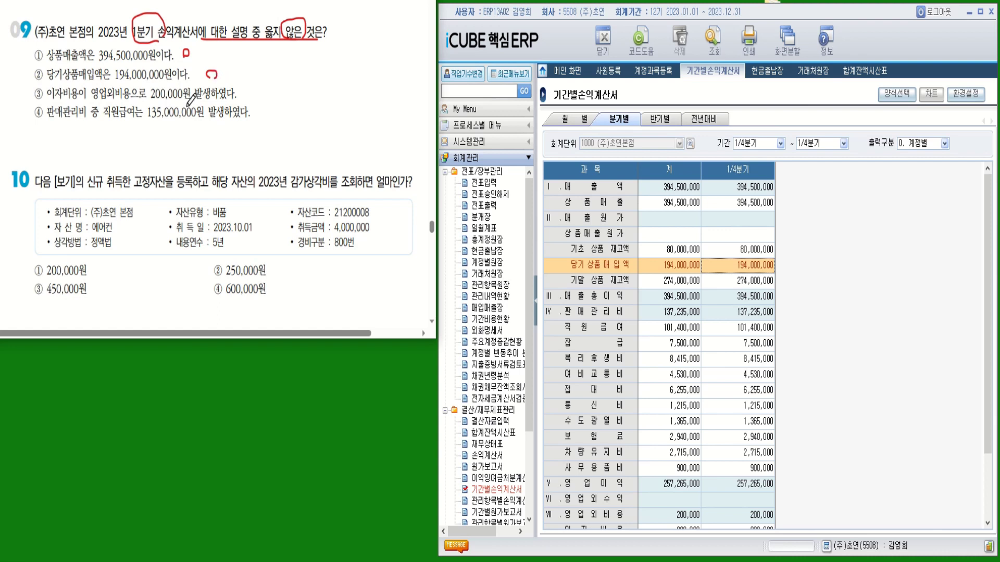
Underline choice ③'s 영업외비용 statement, check 이자비용 and mark the choice with a small circle, and underline choice ④'s 직원급여 statement
{"action": "left_click_drag", "start_coordinate": [98, 106], "coordinate": [237, 97]}
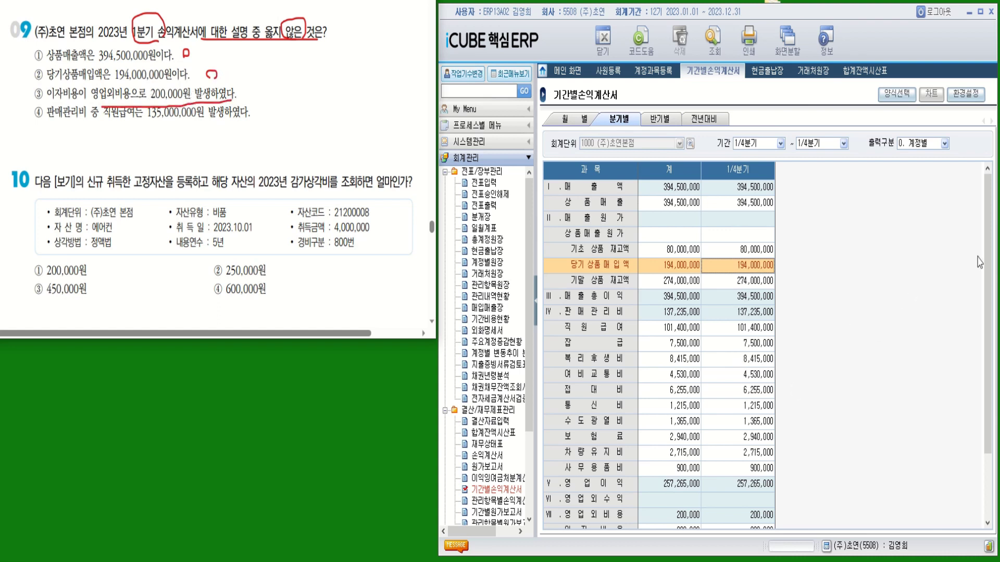
{"action": "scroll", "coordinate": [987, 292], "scroll_direction": "down", "scroll_amount": 2}
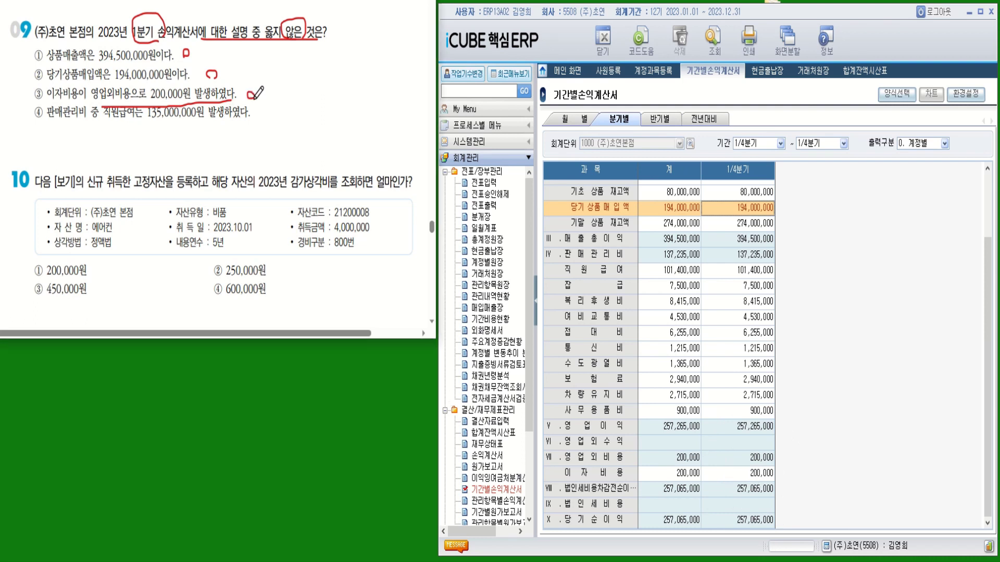
{"action": "left_click_drag", "start_coordinate": [112, 123], "coordinate": [259, 123]}
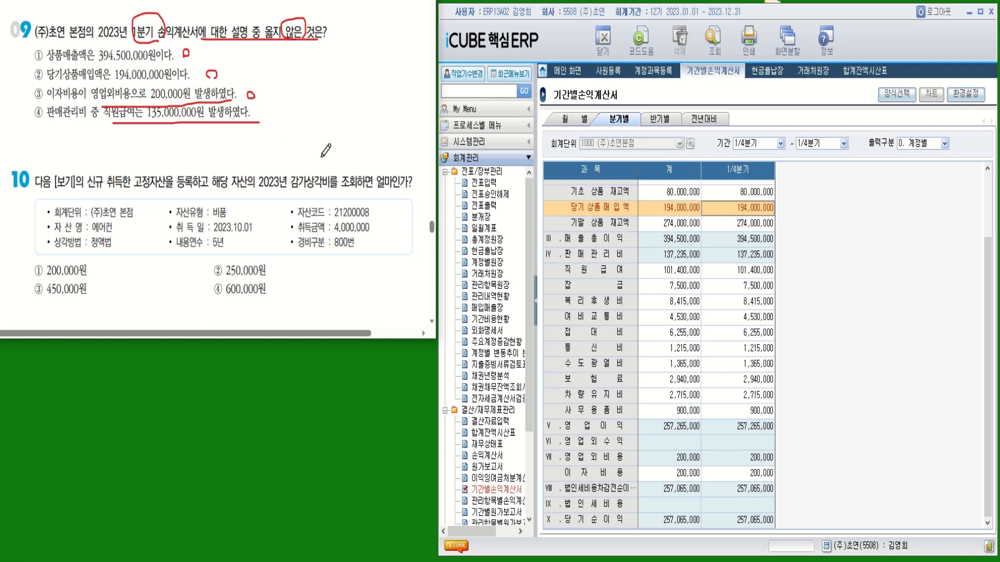
Check the 1/4분기 직원급여 amount and mark choice ④ as question 9's answer with a large check
{"action": "left_click", "coordinate": [625, 279]}
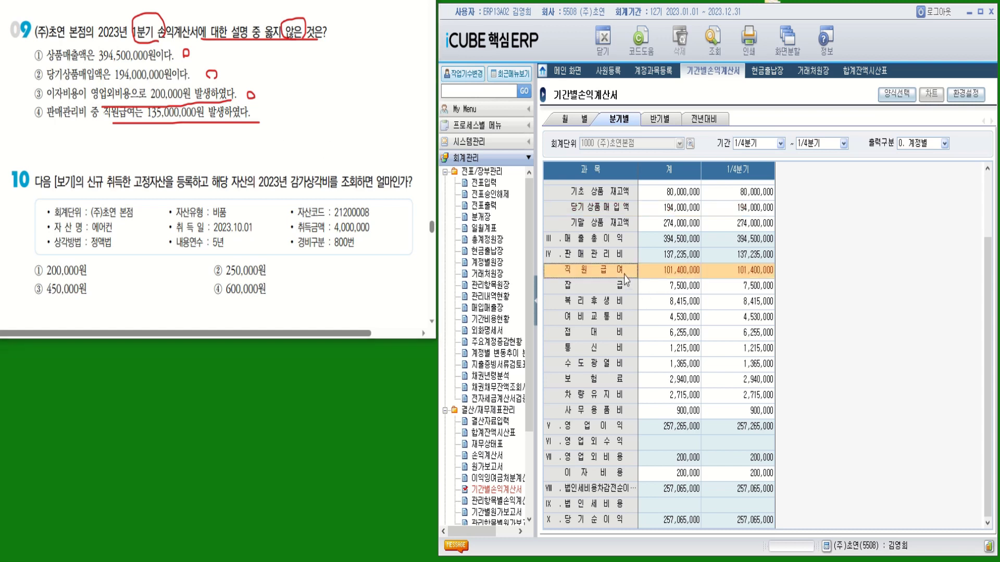
{"action": "left_click", "coordinate": [755, 275]}
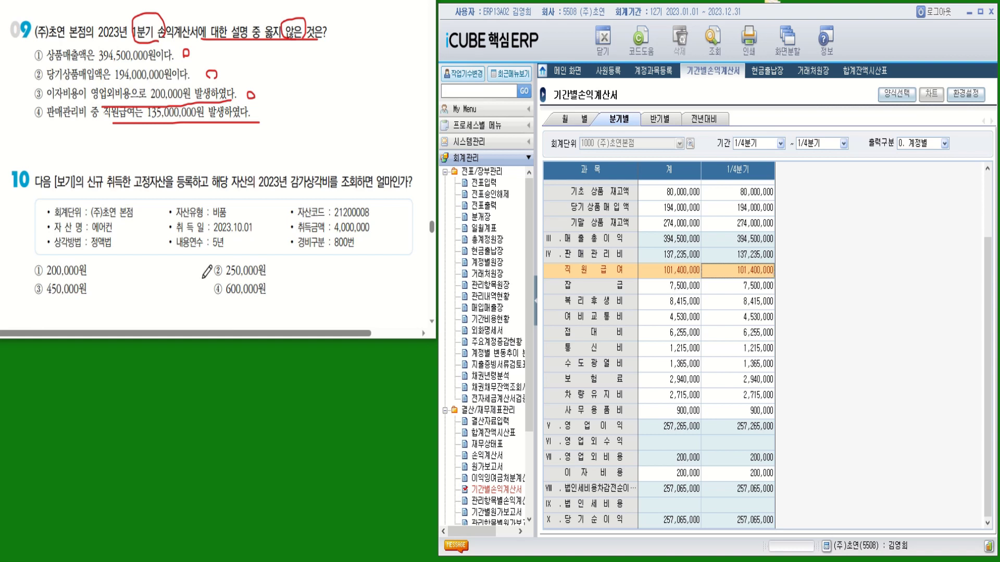
{"action": "mouse_move", "coordinate": [23, 92]}
{"action": "left_mouse_down"}
{"action": "mouse_move", "coordinate": [35, 111]}
{"action": "mouse_move", "coordinate": [54, 94]}
{"action": "left_mouse_up"}
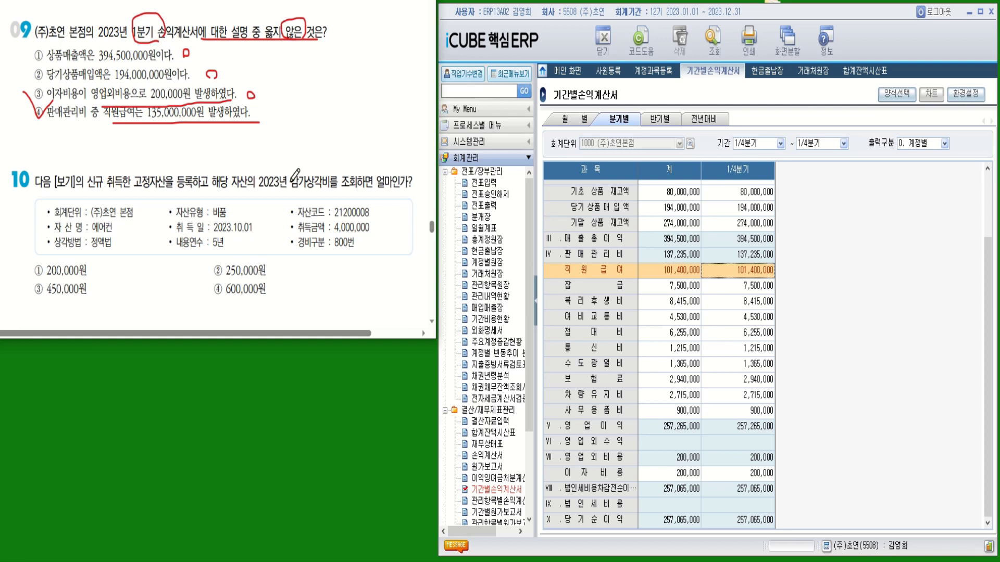
Underline question 10's wording from 2023년 감가상각비 to 얼마인가, and open 고정자산등록 under 고정자산관리
{"action": "left_click_drag", "start_coordinate": [260, 189], "coordinate": [410, 187]}
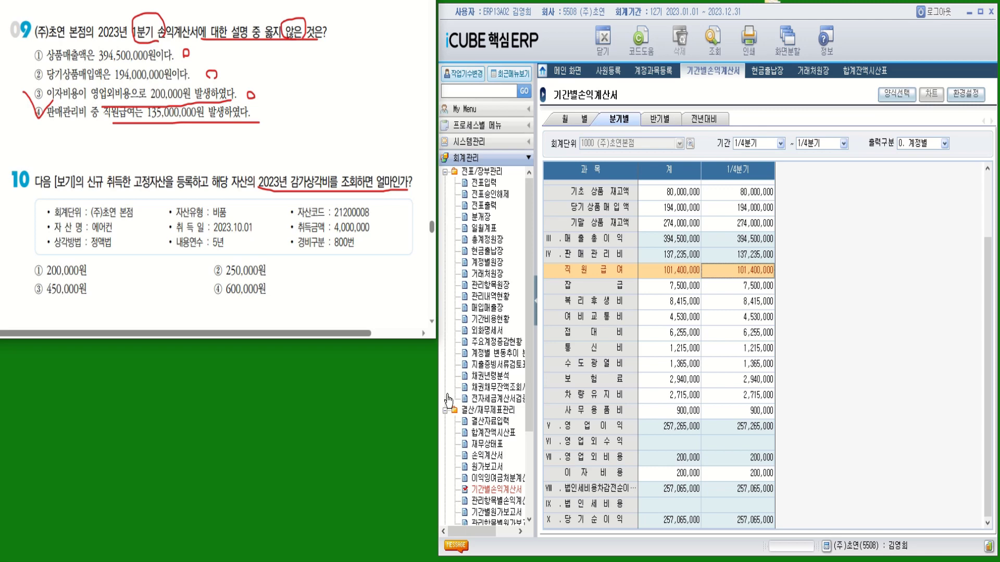
{"action": "scroll", "coordinate": [535, 341], "scroll_direction": "down", "scroll_amount": 3}
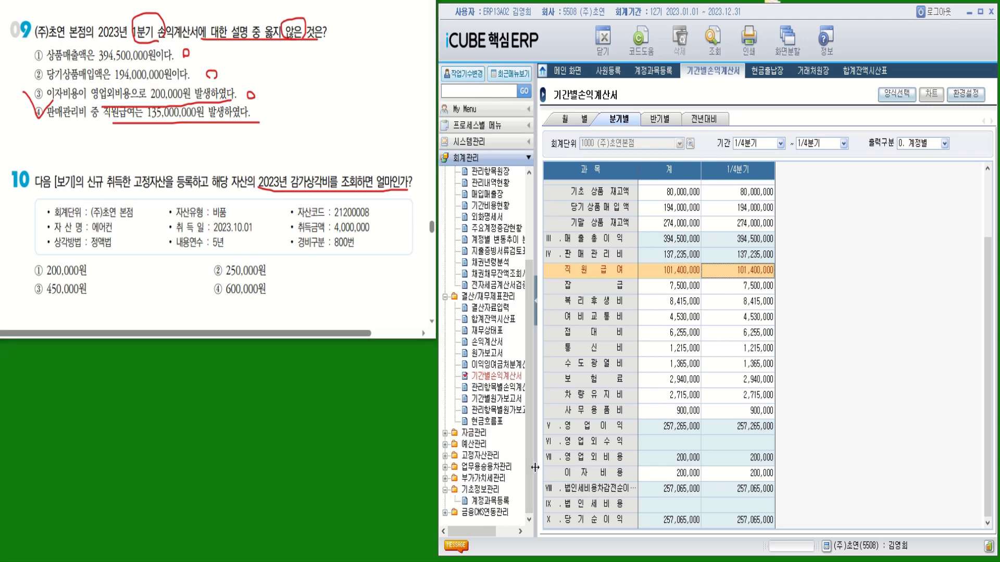
{"action": "double_click", "coordinate": [484, 457]}
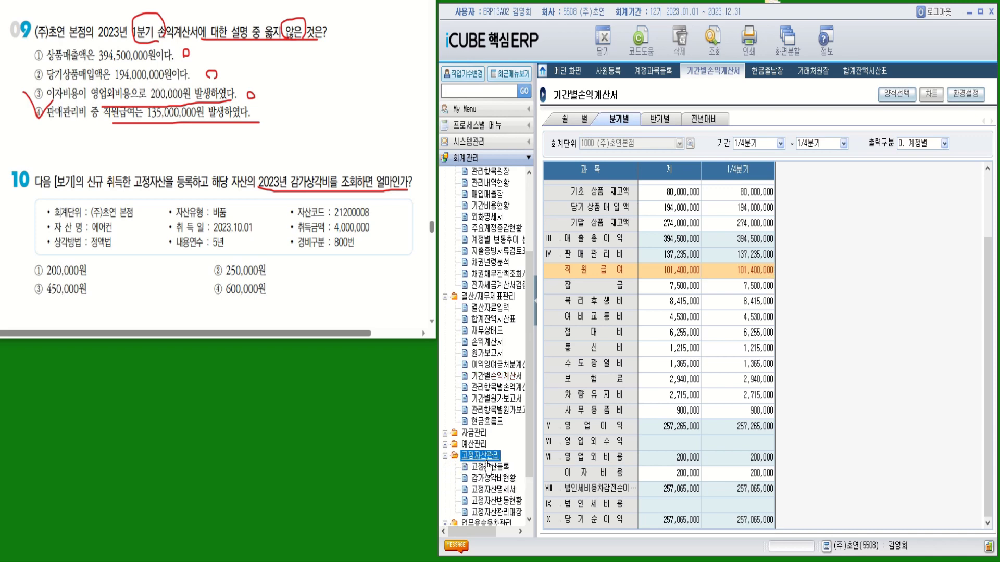
{"action": "left_click", "coordinate": [492, 466]}
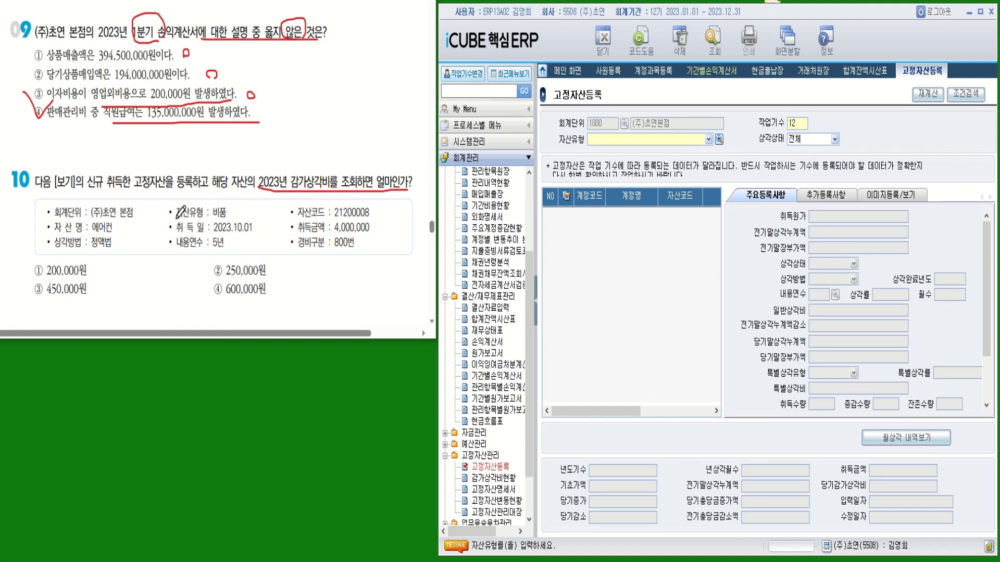
Underline 자산유형 : 비품 in question 10 and load the fixed asset list for asset type 21200 비품
{"action": "left_click_drag", "start_coordinate": [176, 218], "coordinate": [224, 218]}
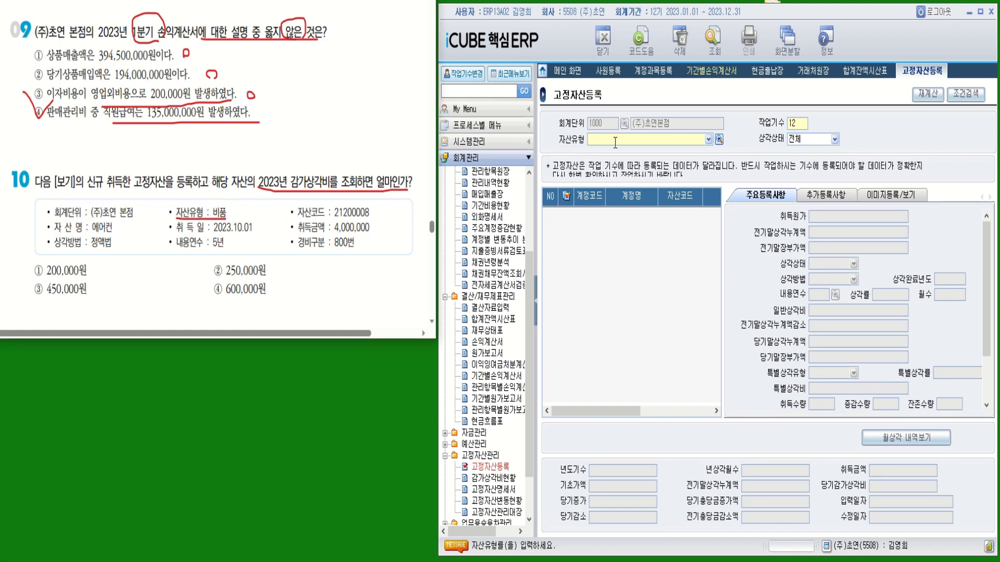
{"action": "left_click", "coordinate": [719, 139]}
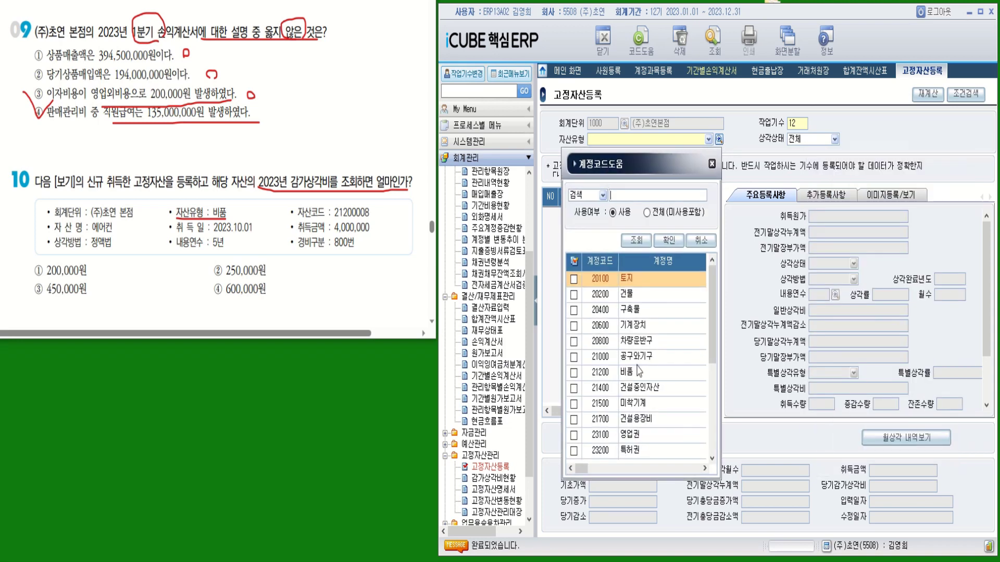
{"action": "left_click", "coordinate": [630, 373]}
{"action": "double_click", "coordinate": [630, 373]}
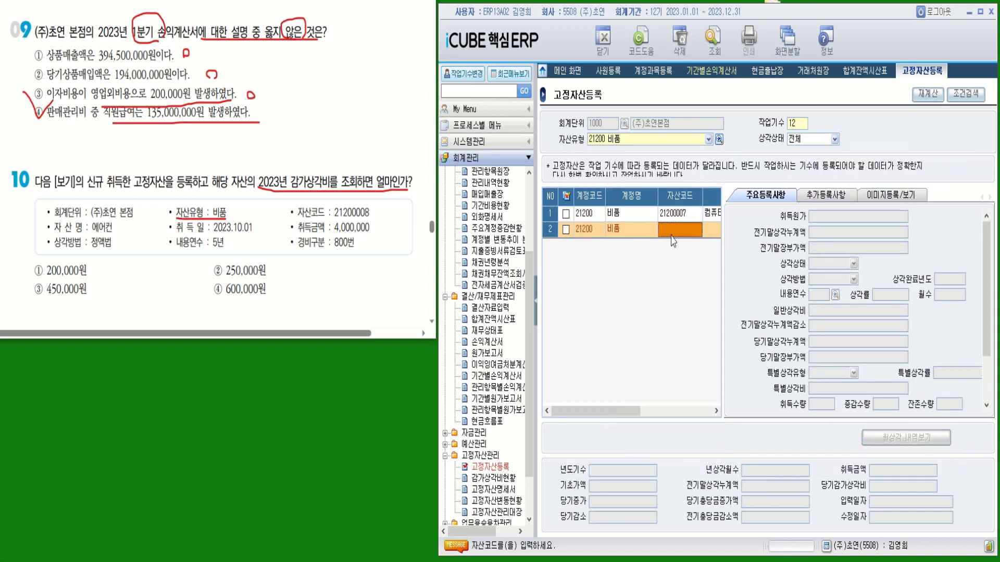
Tick the asset code and asset name in question 10, and add a new asset row with code 21200008 and name 에어컨
{"action": "left_click_drag", "start_coordinate": [376, 202], "coordinate": [389, 197]}
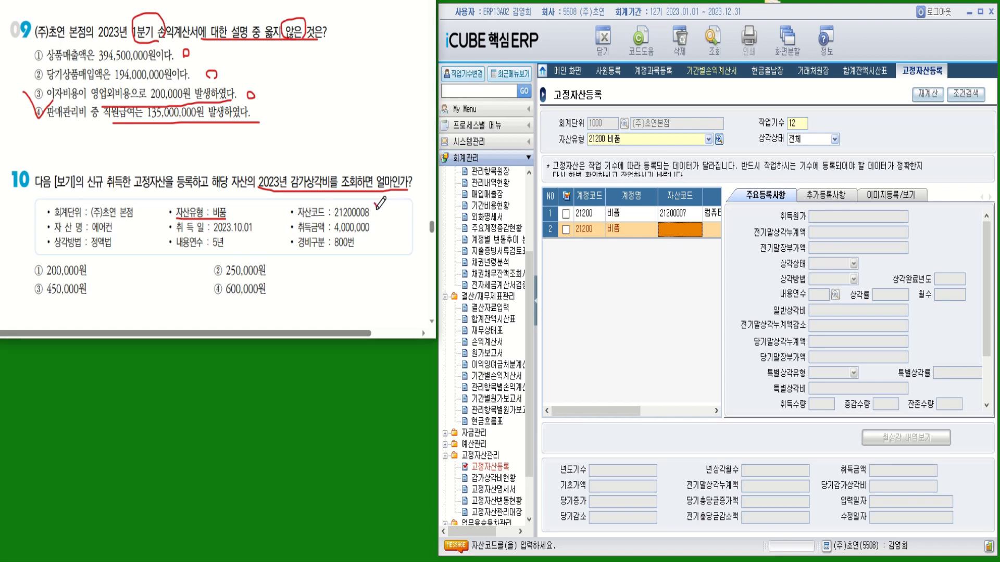
{"action": "left_click", "coordinate": [683, 234]}
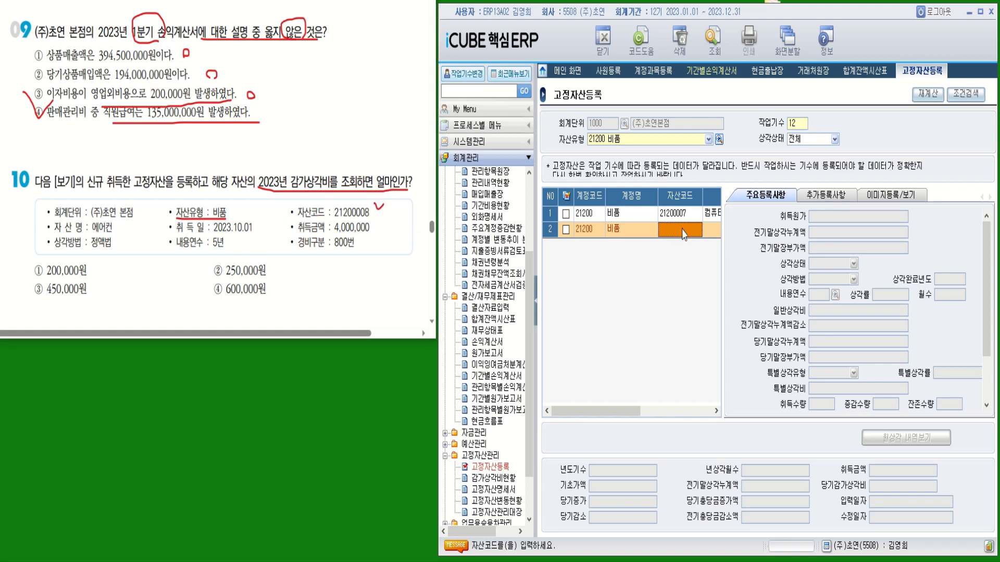
{"action": "type", "text": "21200008"}
{"action": "key", "text": "Return"}
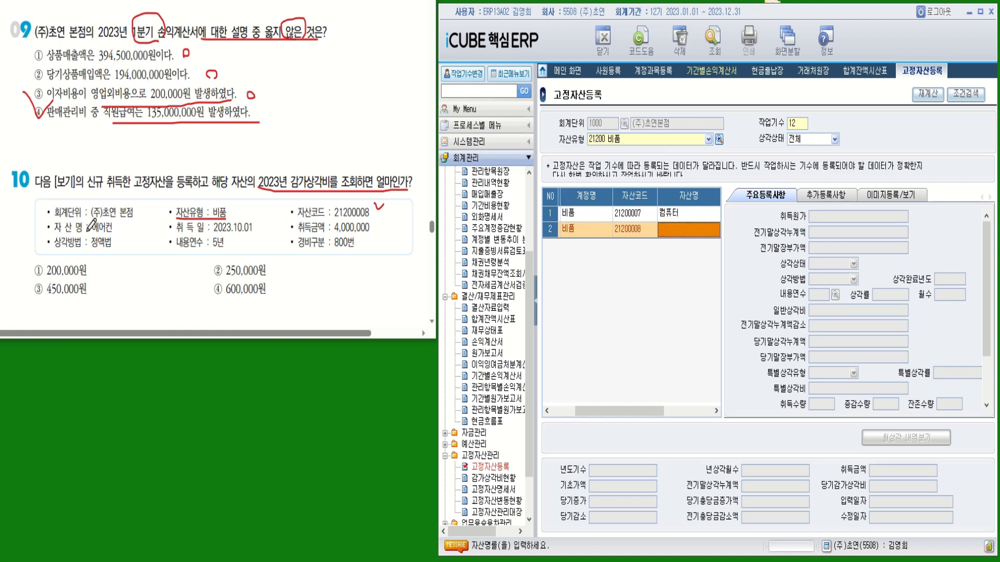
{"action": "left_click_drag", "start_coordinate": [116, 222], "coordinate": [123, 221]}
{"action": "type", "text": "ㅇ"}
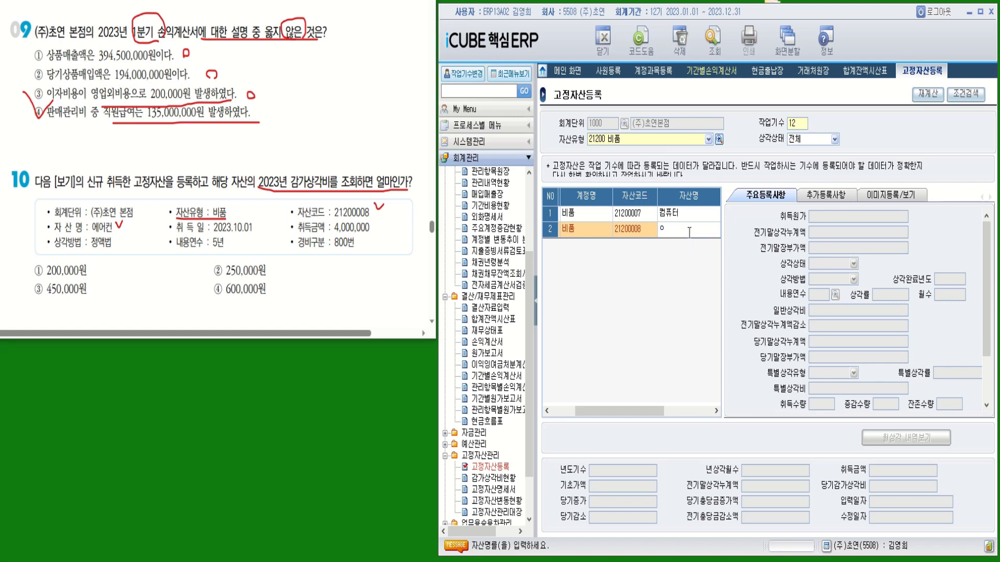
{"action": "type", "text": "어"}
{"action": "type", "text": "커"}
{"action": "type", "text": "ㄴ"}
{"action": "key", "text": "Return"}
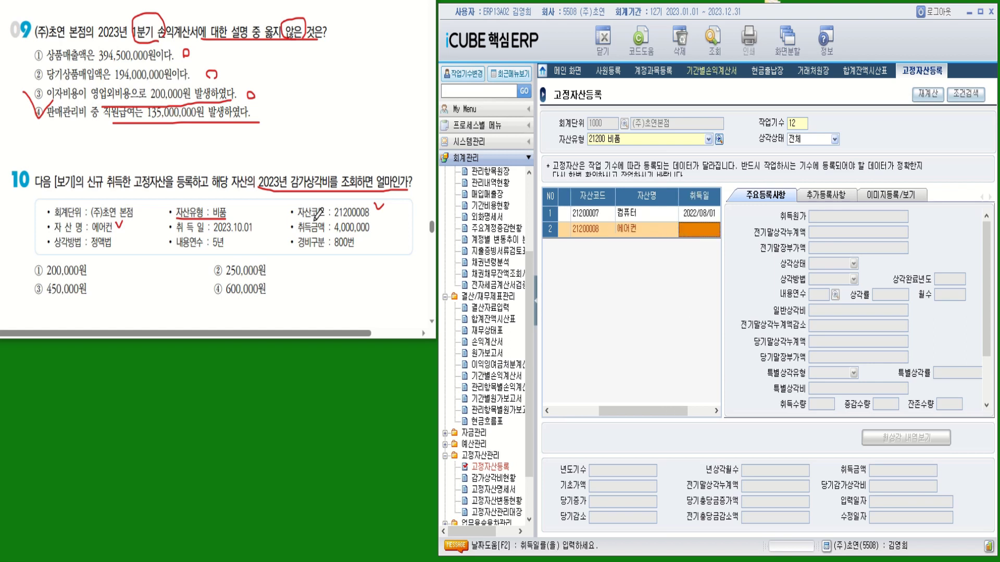
Tick the acquisition date and amount in question 10, and set 에어컨's 취득일 to 2023/10/01 and 취득원가 to 4,000,000
{"action": "left_click_drag", "start_coordinate": [257, 226], "coordinate": [269, 218]}
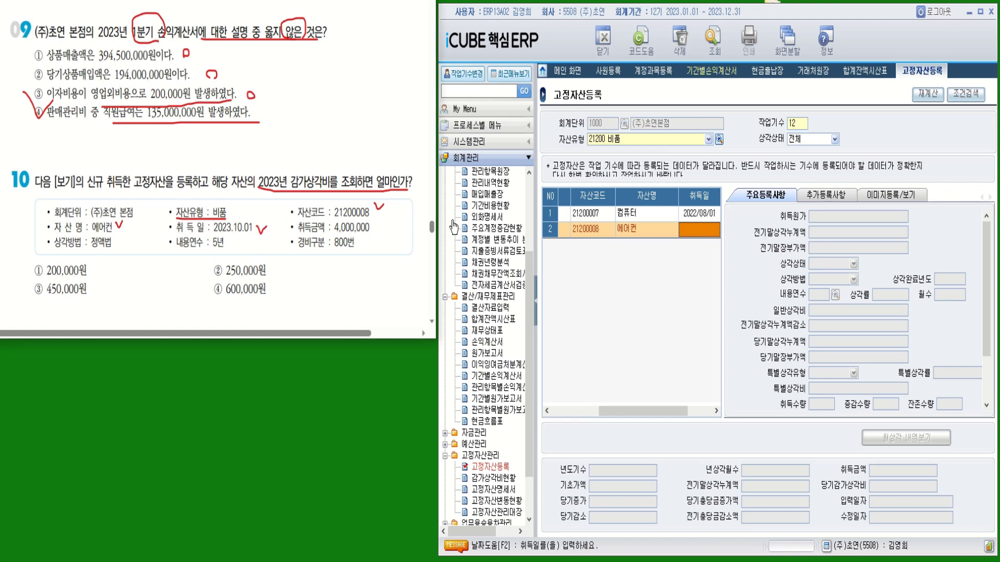
{"action": "left_click", "coordinate": [688, 232]}
{"action": "type", "text": "2023/10/01"}
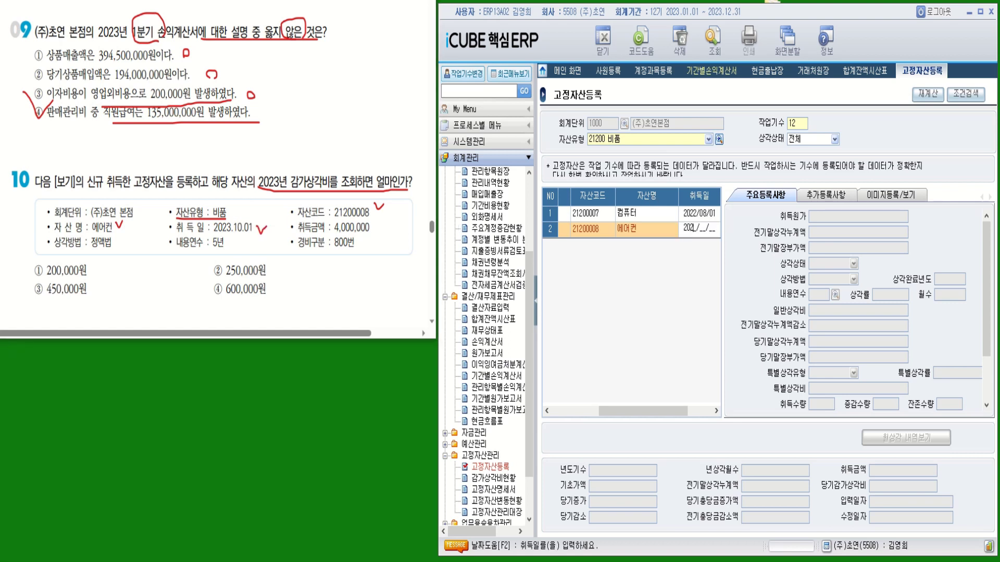
{"action": "key", "text": "Return"}
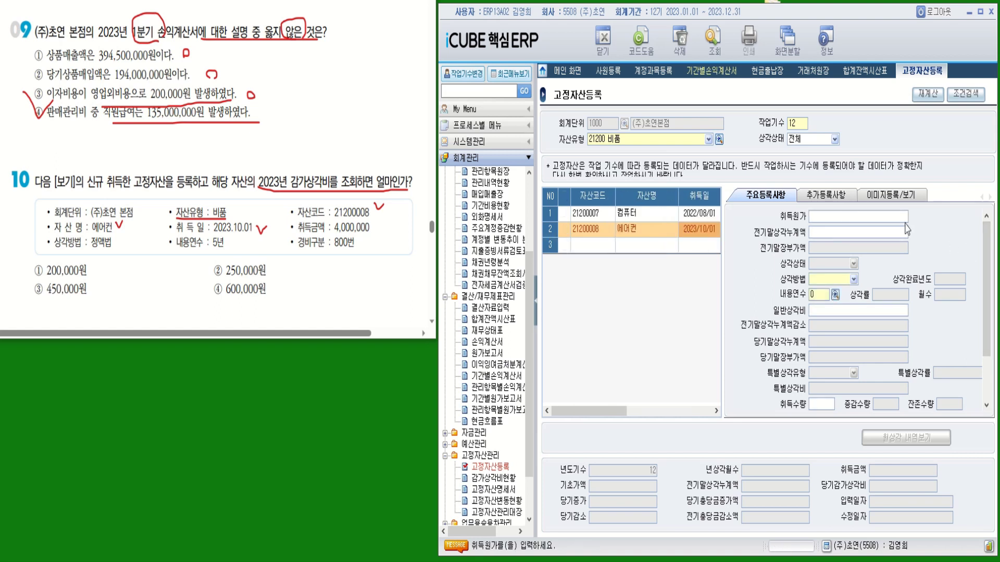
{"action": "left_click_drag", "start_coordinate": [372, 225], "coordinate": [377, 223]}
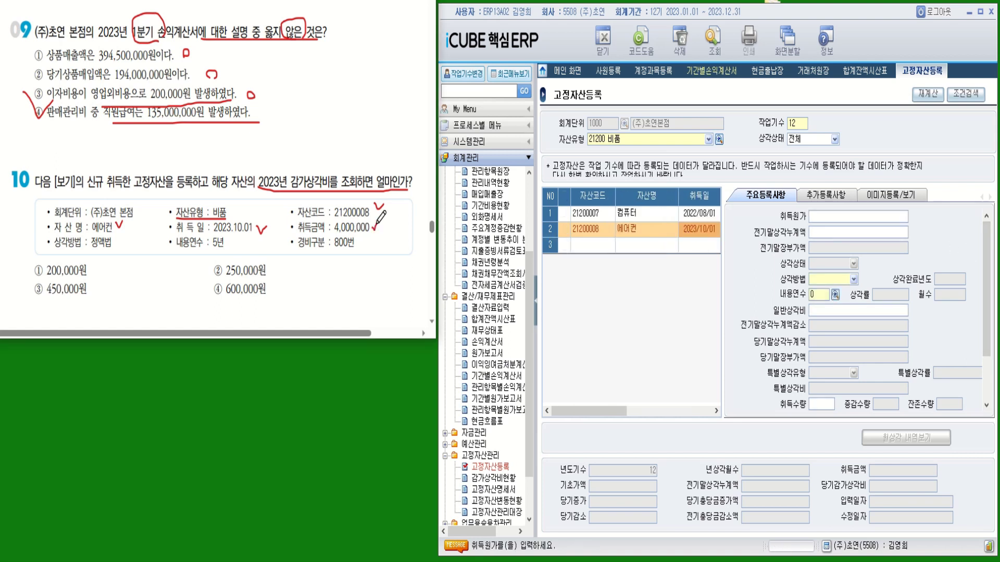
{"action": "left_click", "coordinate": [876, 217]}
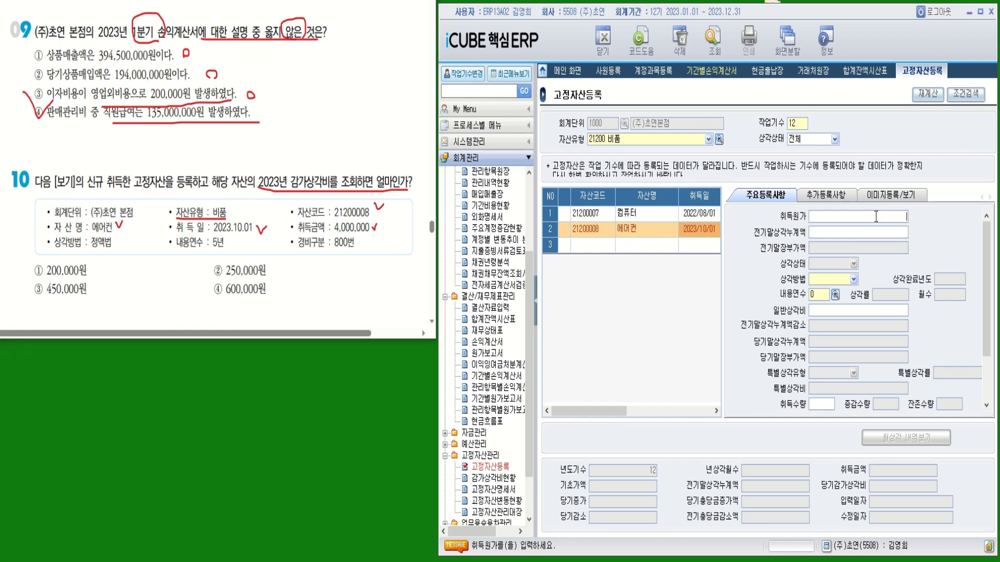
{"action": "type", "text": "4,000,000"}
{"action": "key", "text": "Return"}
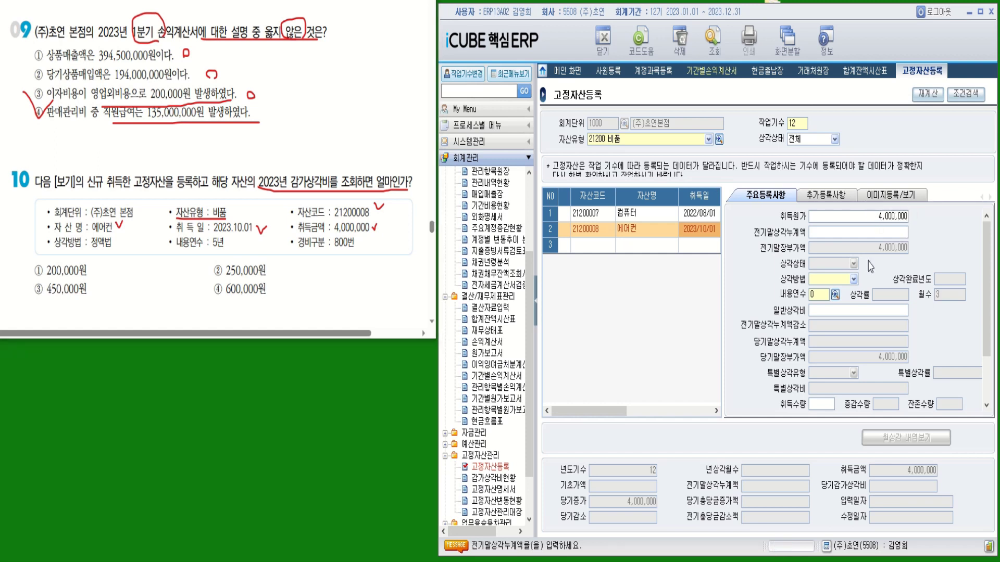
Underline 정액법 and tick 내용연수 in question 10, and set the asset's 상각방법 to 1. 정액법 and 내용연수 to 5
{"action": "left_click", "coordinate": [828, 282]}
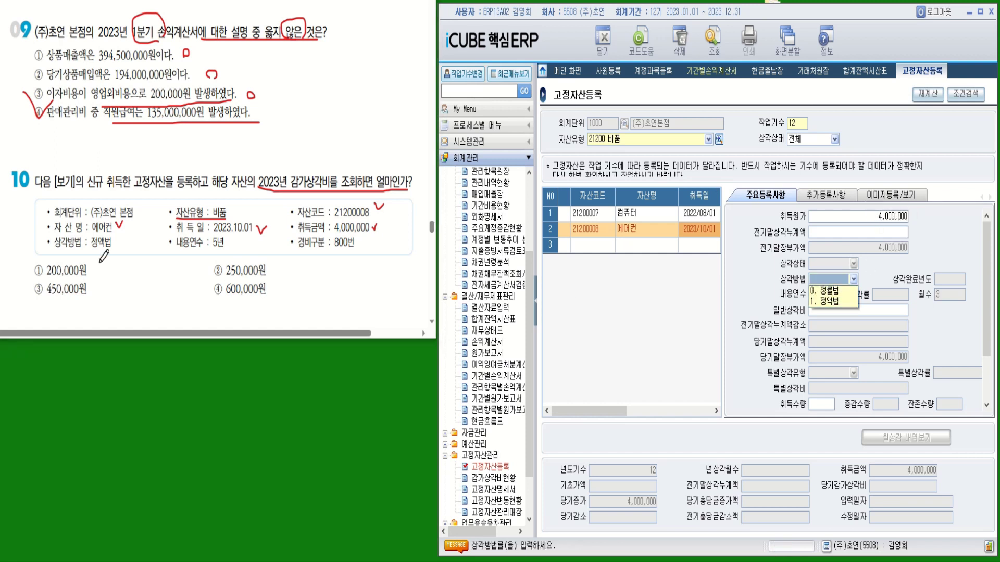
{"action": "left_click_drag", "start_coordinate": [100, 246], "coordinate": [112, 246]}
{"action": "left_click", "coordinate": [828, 283]}
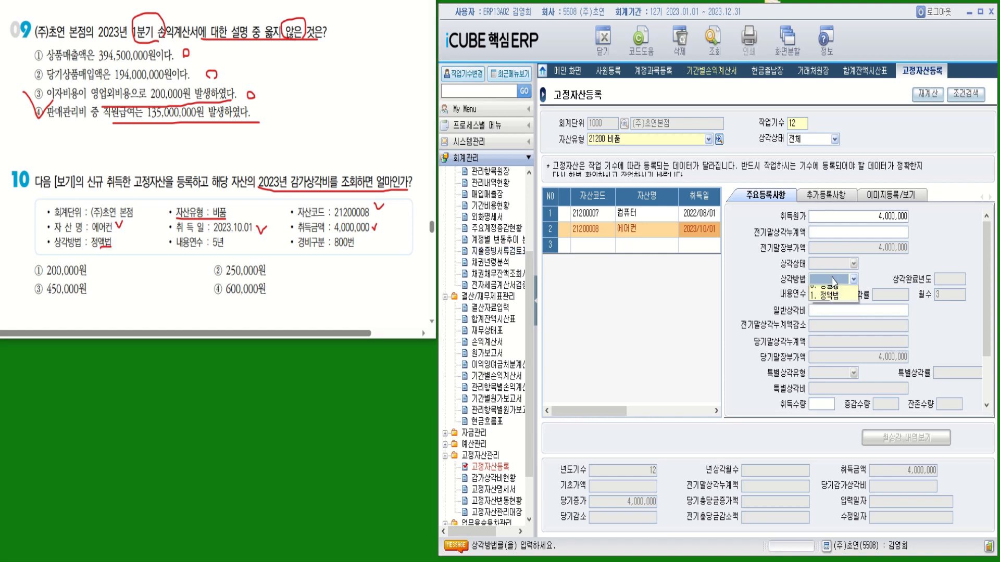
{"action": "left_click", "coordinate": [828, 292]}
{"action": "left_click_drag", "start_coordinate": [231, 242], "coordinate": [237, 239]}
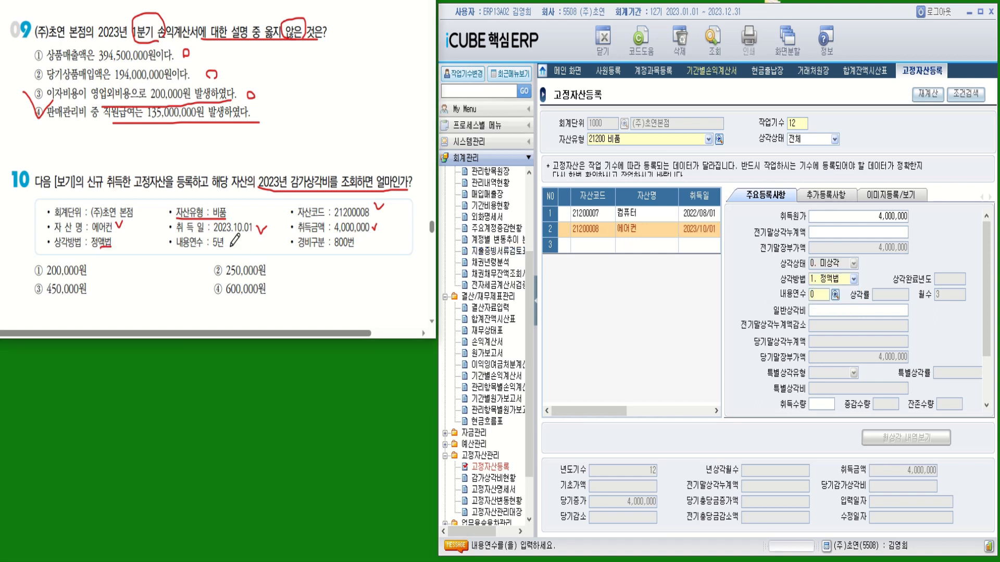
{"action": "left_click", "coordinate": [820, 293]}
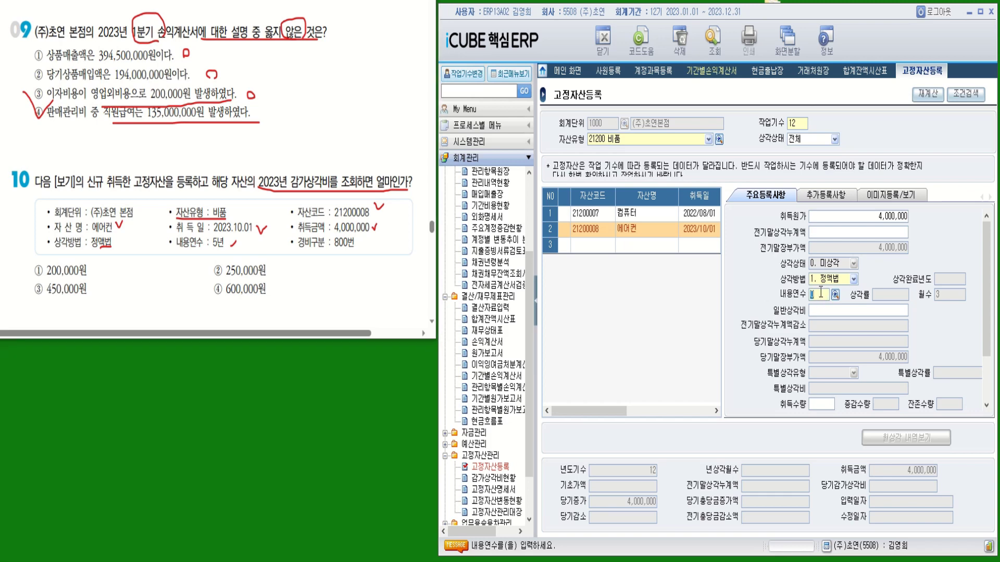
{"action": "type", "text": "5"}
{"action": "key", "text": "Return"}
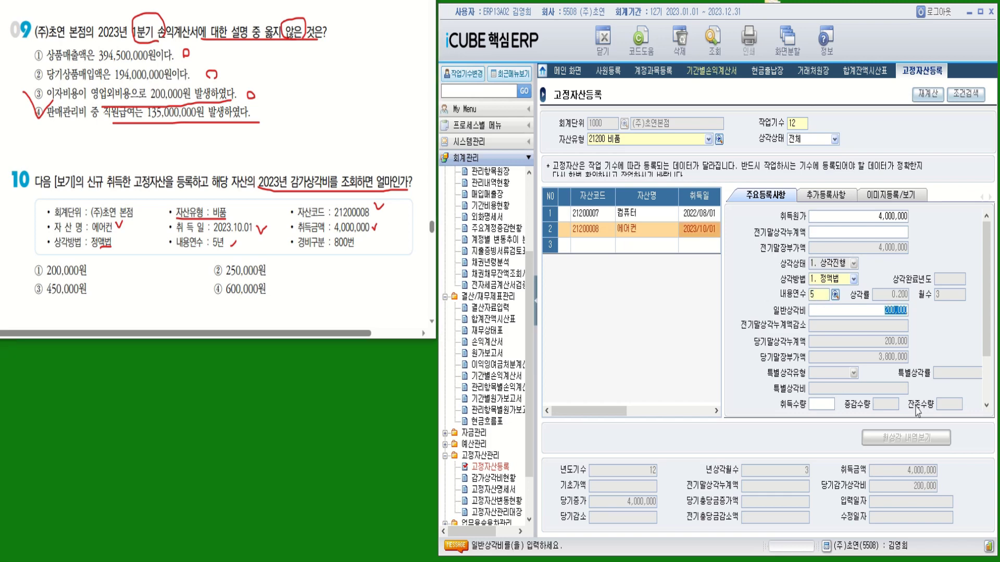
Set the 에어컨 asset's 경비구분 to 0. 800번대 and save its row by moving to the empty row below
{"action": "left_click", "coordinate": [986, 351]}
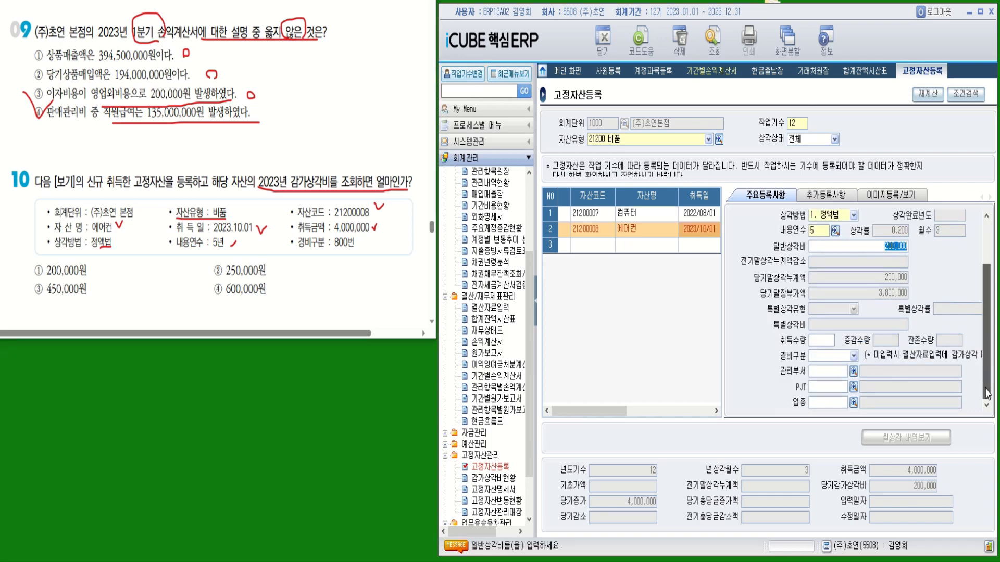
{"action": "left_click", "coordinate": [826, 358]}
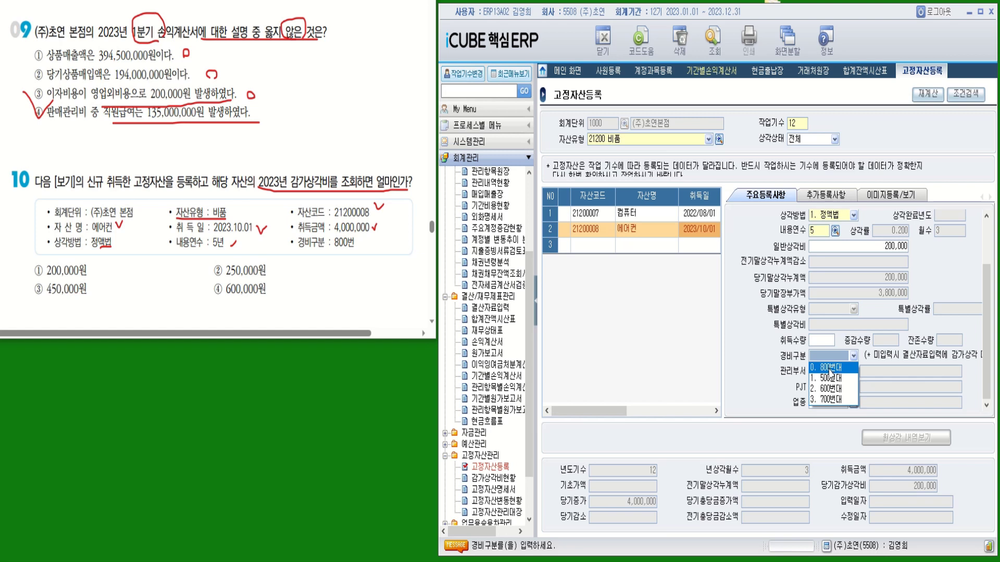
{"action": "left_click", "coordinate": [830, 369]}
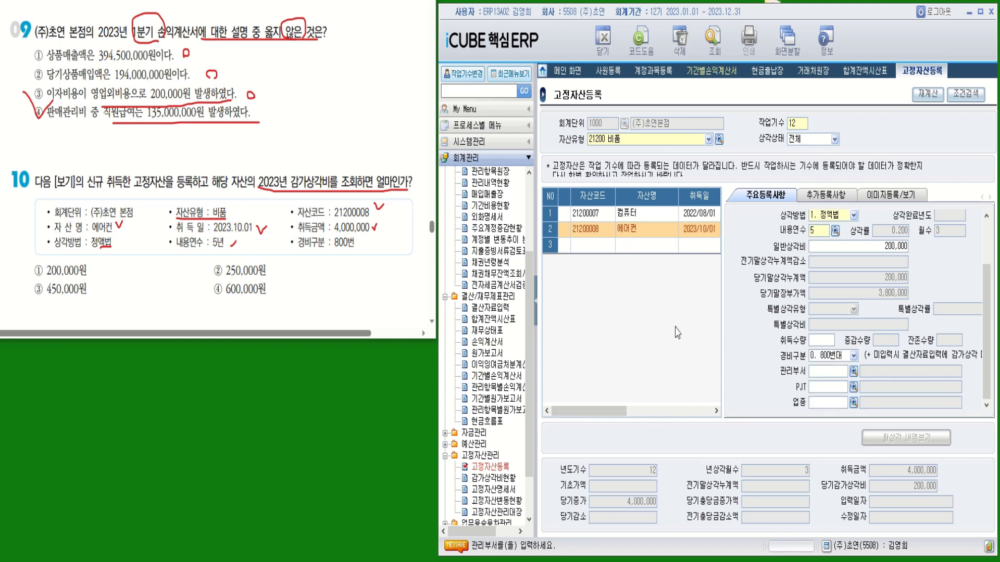
{"action": "left_click", "coordinate": [583, 247]}
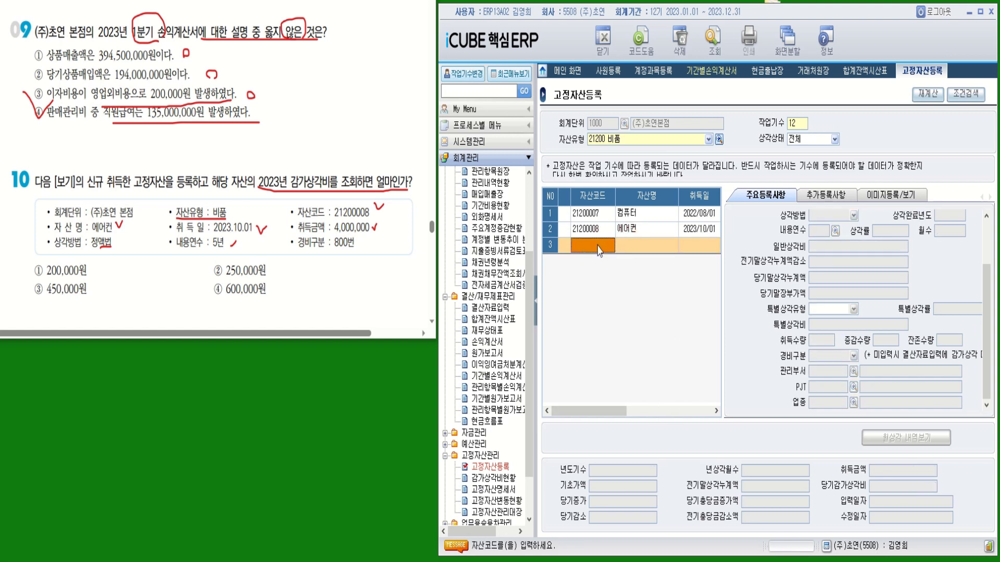
Reselect the 에어컨 asset, check its 일반상각비, and mark choice ① as question 10's answer
{"action": "left_click", "coordinate": [602, 233]}
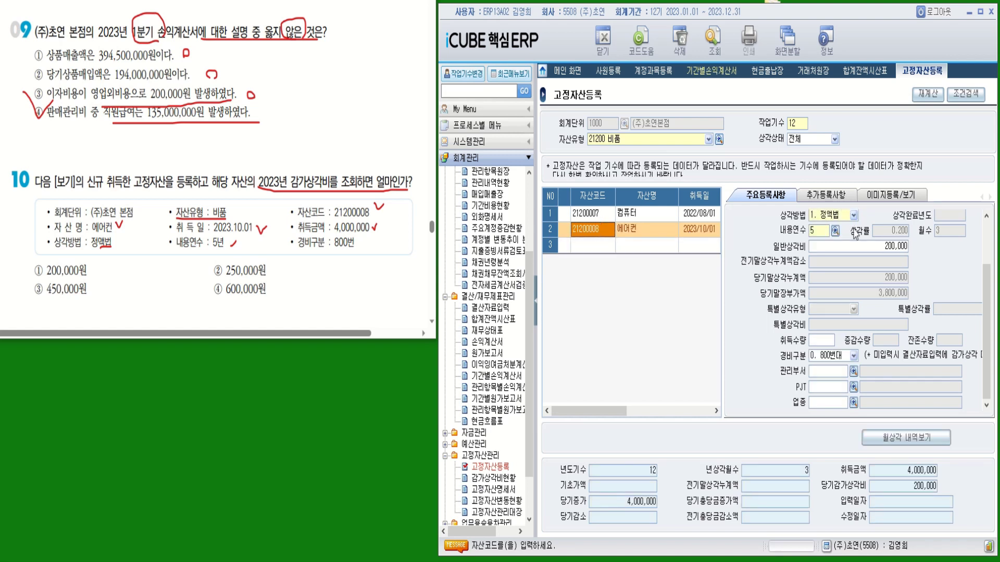
{"action": "scroll", "coordinate": [987, 313], "scroll_direction": "up", "scroll_amount": 2}
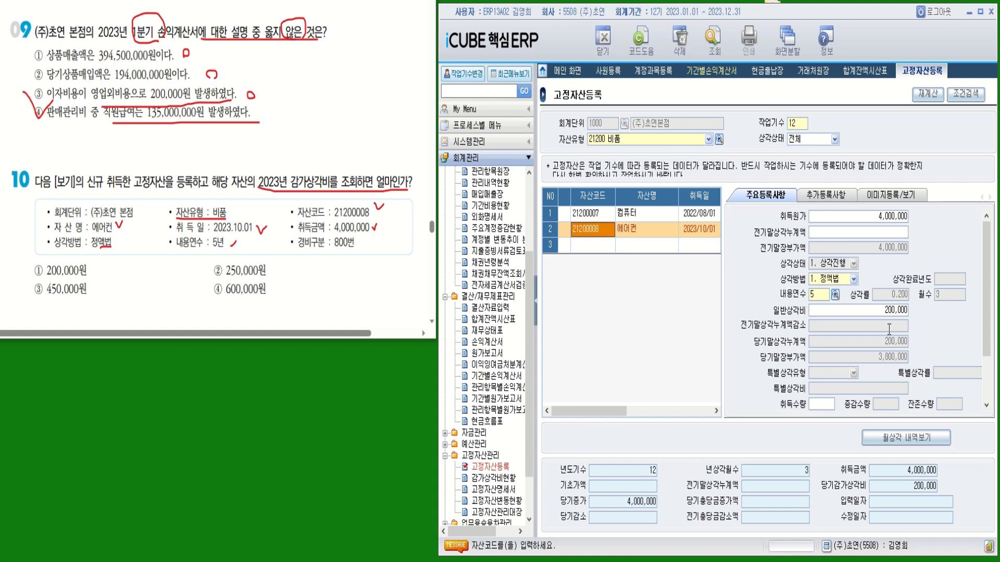
{"action": "mouse_move", "coordinate": [21, 253]}
{"action": "left_mouse_down"}
{"action": "mouse_move", "coordinate": [49, 259]}
{"action": "mouse_move", "coordinate": [81, 237]}
{"action": "left_mouse_up"}
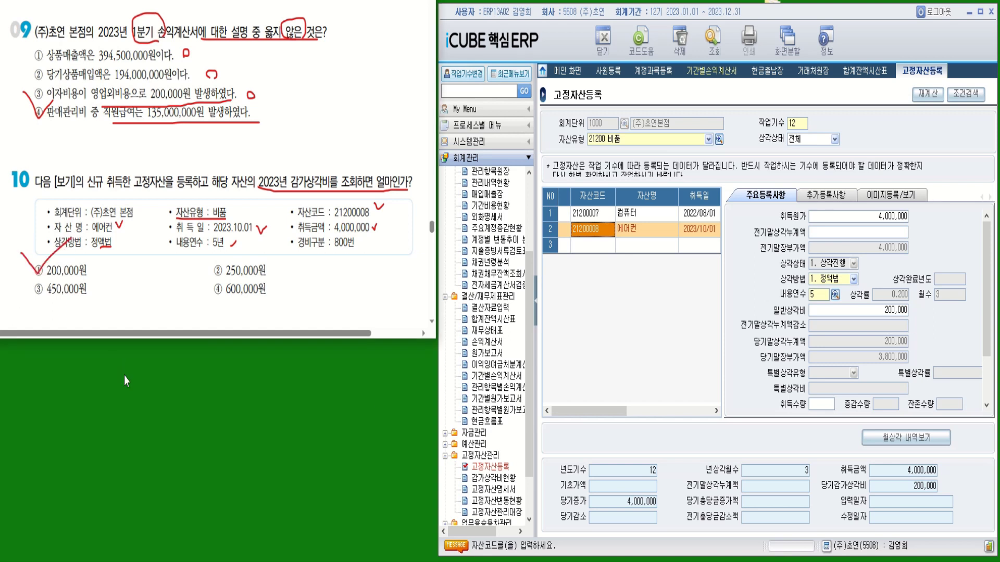